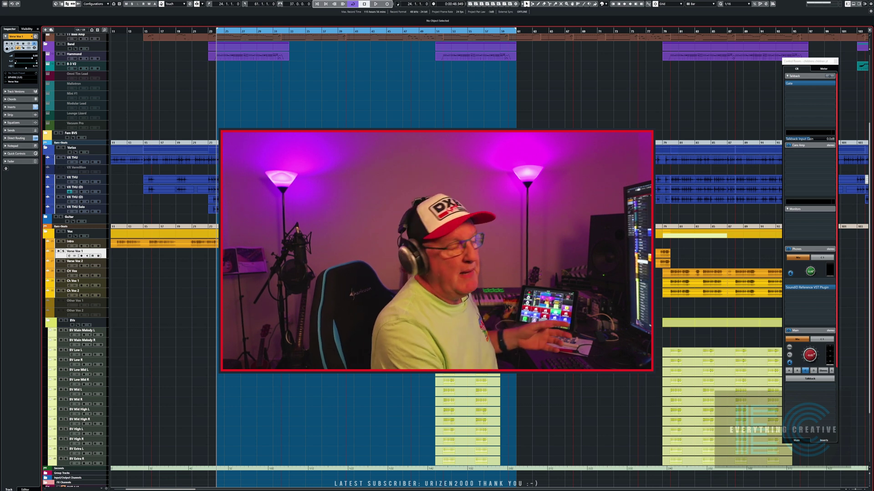
Start song playback and show the MixConsole in the lower zone below the arrangement.
key("space")
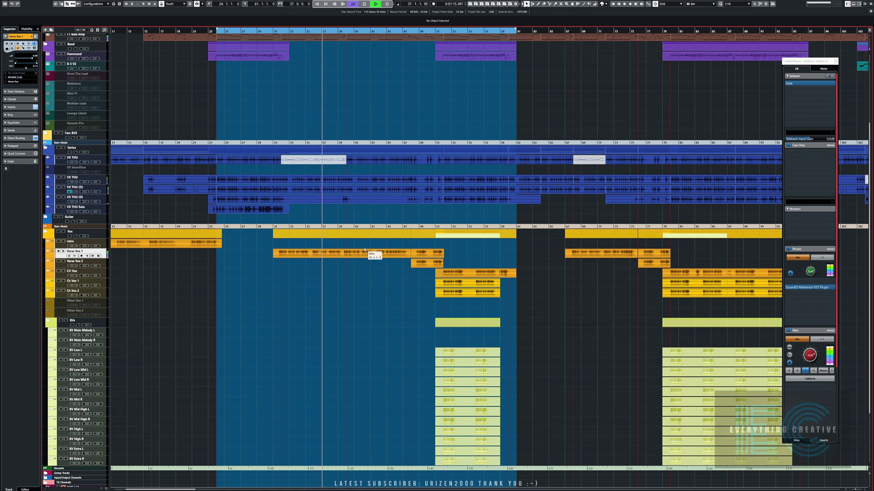
key("F3")
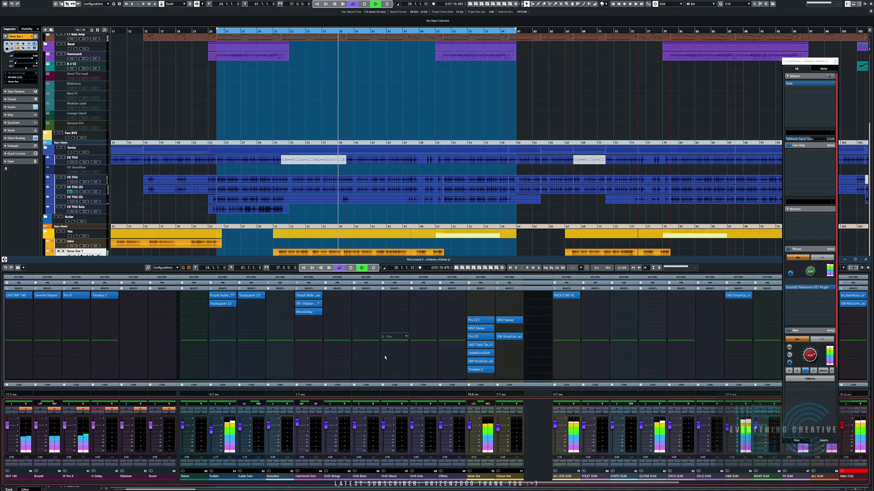
Turn off cycle, stop playback at bar 24, and open a second floating MixConsole window.
scroll(360, 482, "left", 2)
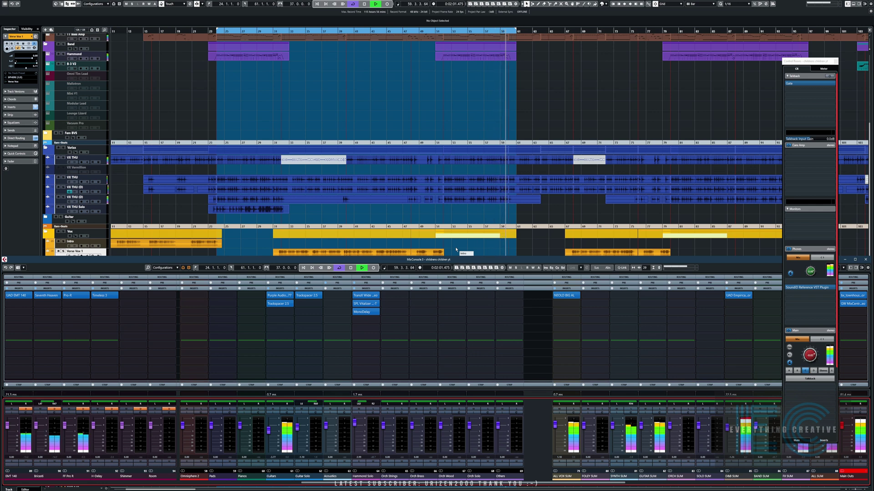
key("KP_Divide")
key("space")
key("KP_Divide")
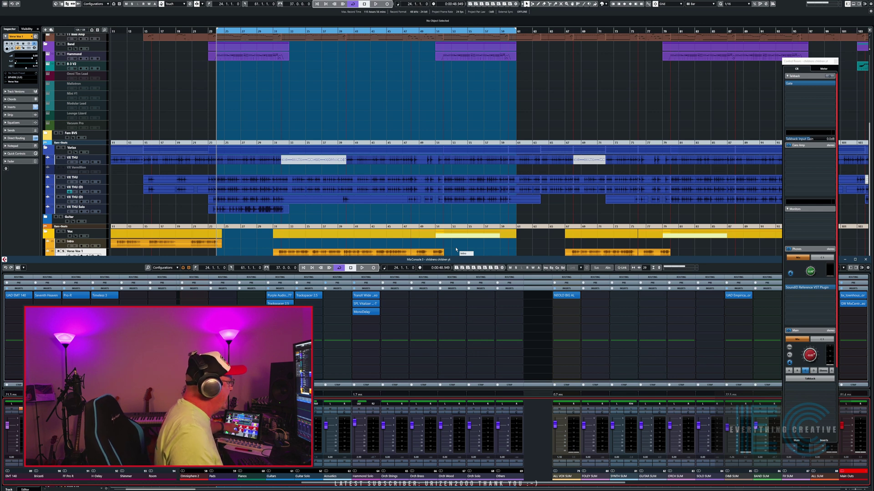
key("F3")
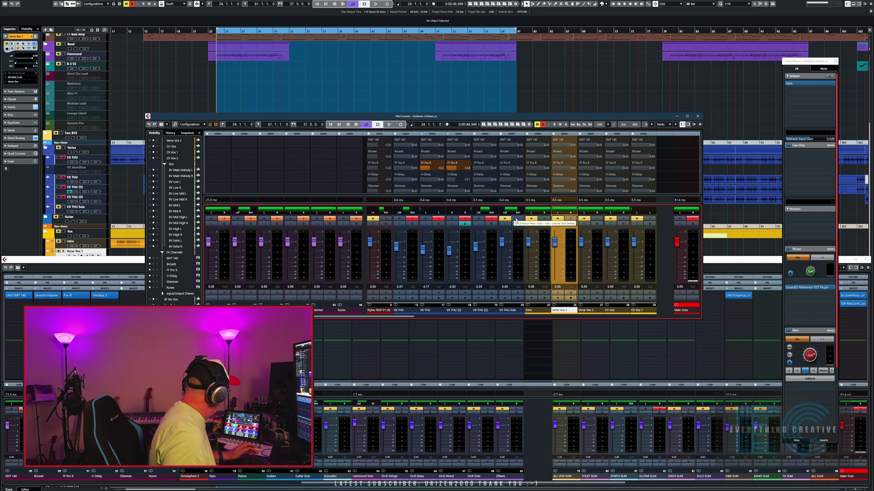
Switch off the FF Pro R sends on VX THU and VX THU (D), then show the Inserts rack.
key("space")
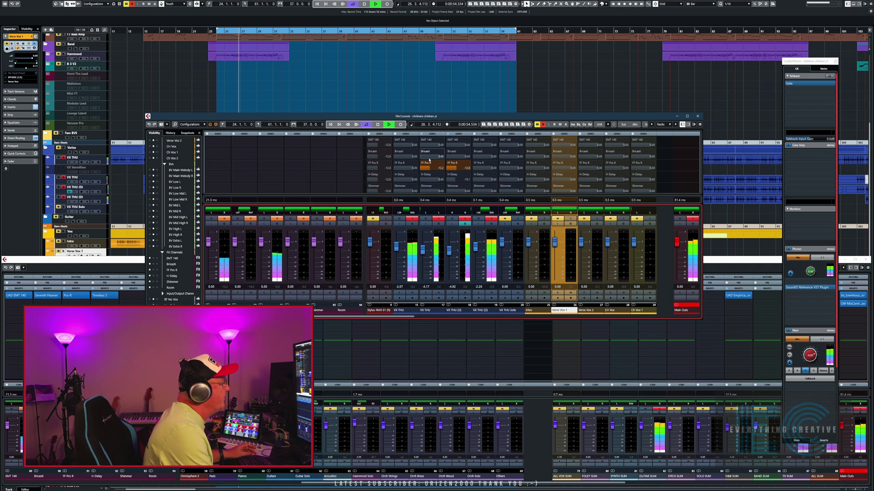
left_click(422, 162)
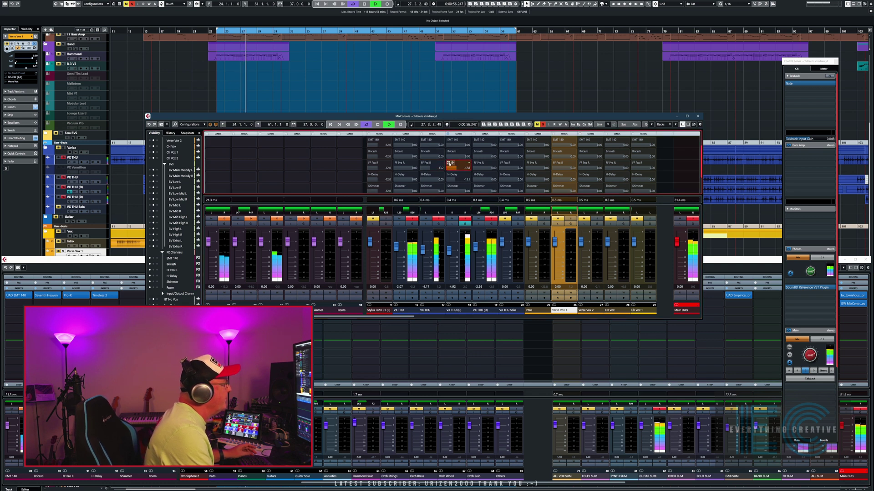
left_click(448, 163)
left_click(426, 134)
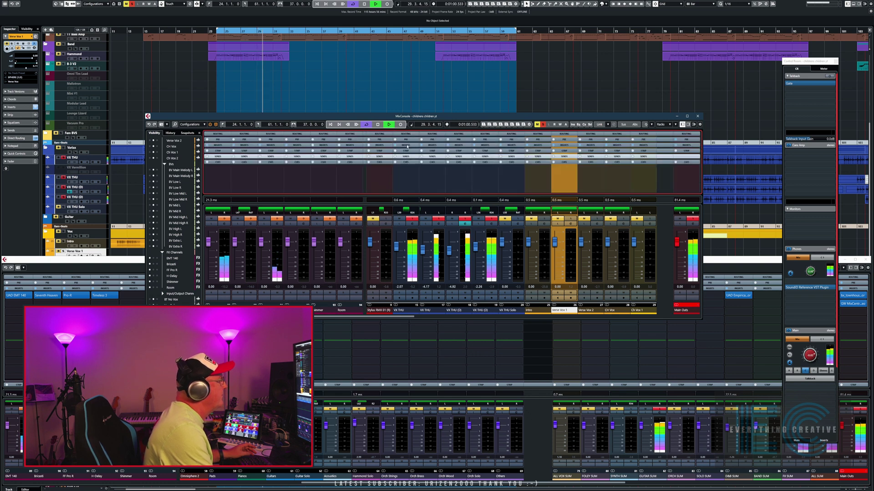
left_click(408, 146)
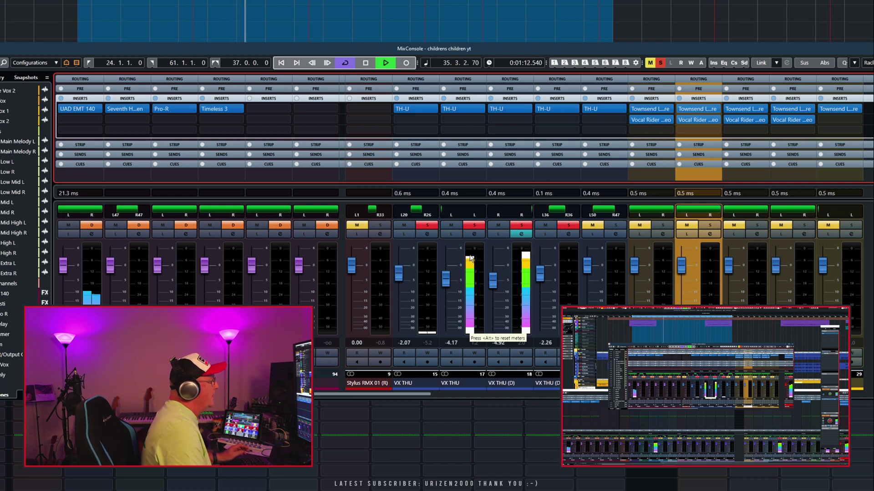
Stop playback and unsolo VX THU channels 15 and 17 and VX THU (D) channels 18 and 19.
key("space")
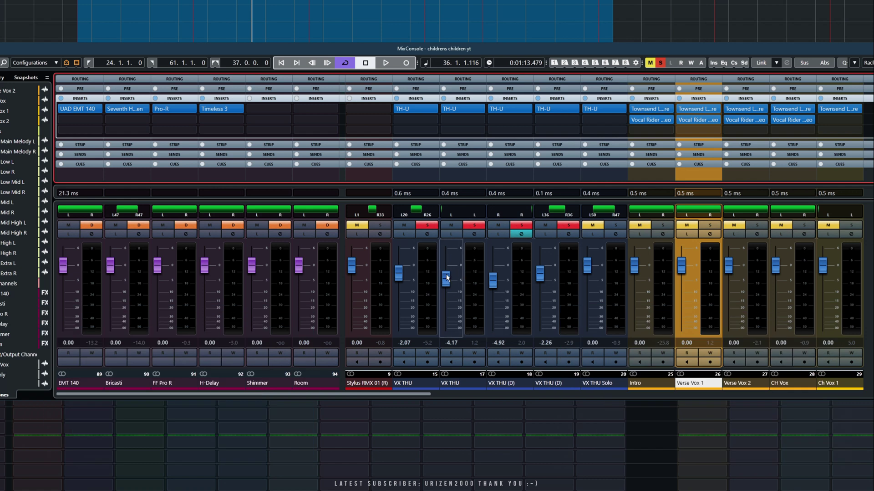
left_click_drag(439, 49, 437, 49)
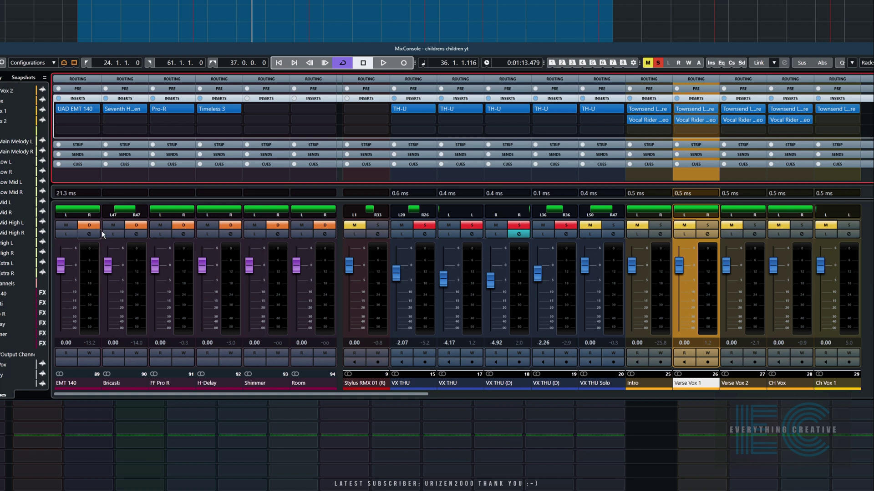
left_click(472, 225)
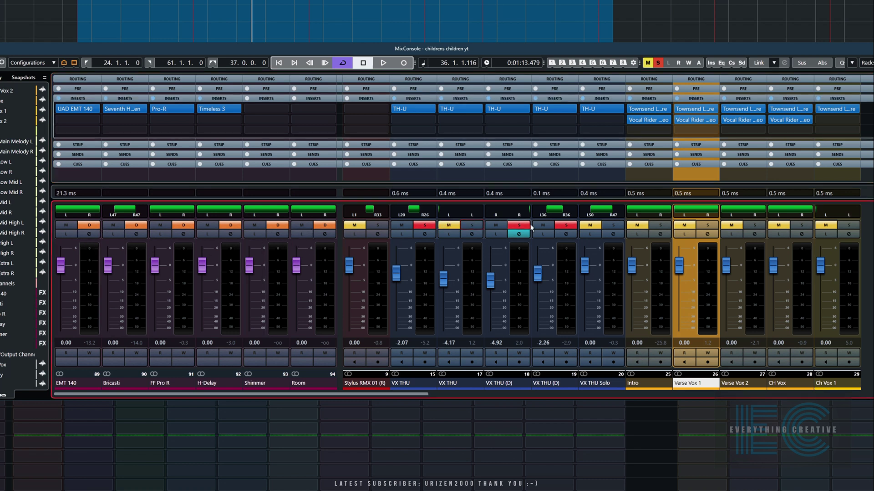
left_click(430, 225)
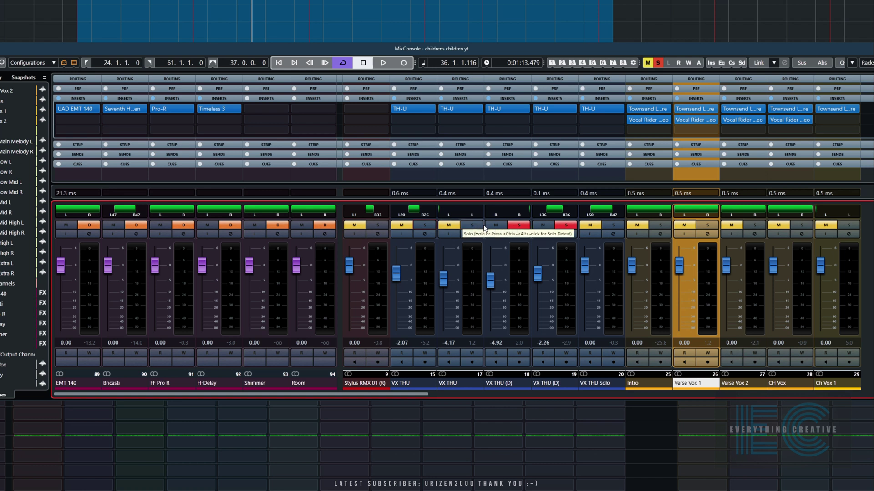
left_click(519, 225)
left_click(566, 224)
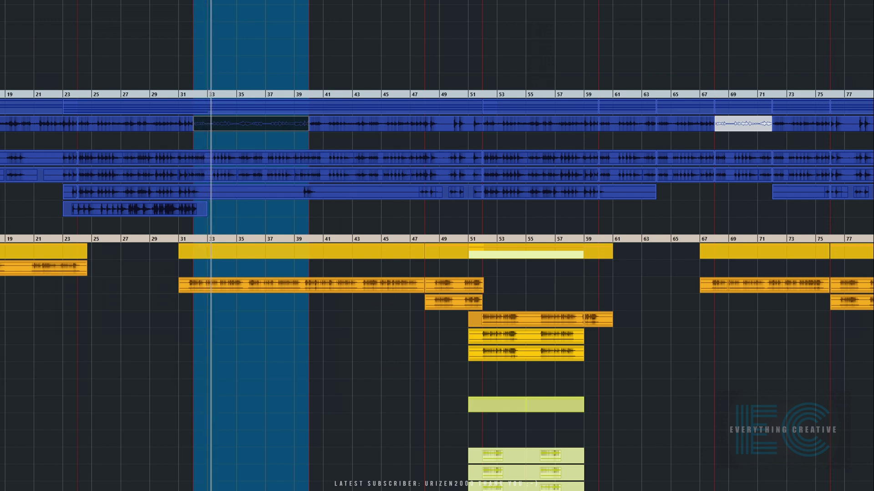
Solo VX THU (D) channel 18 alongside channel 17 in the front MixConsole, then stop playback.
key("F3")
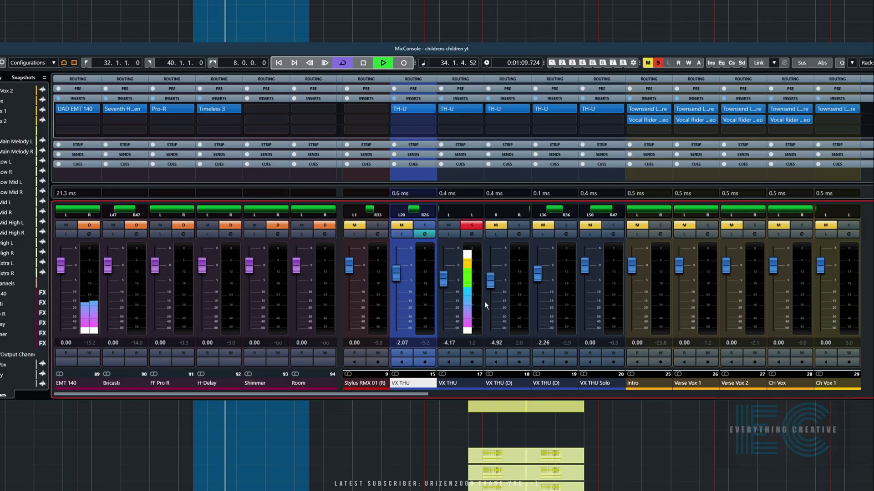
left_click(518, 225)
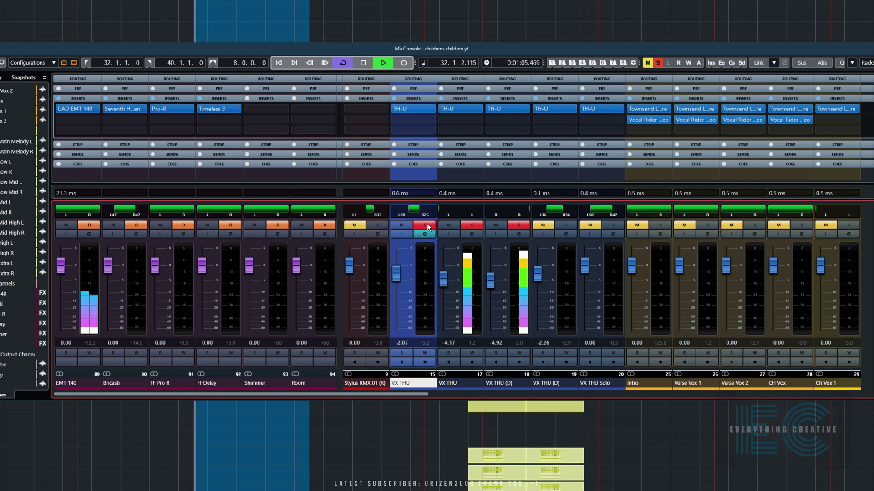
key("space")
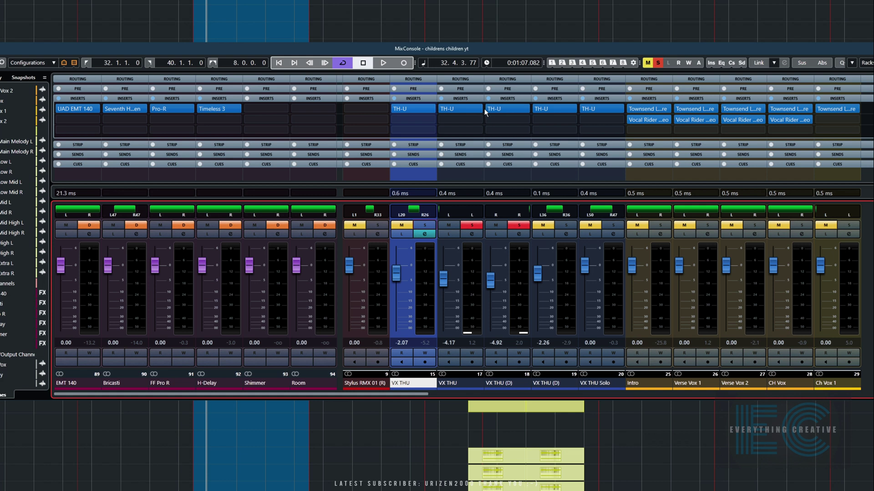
left_click(448, 108)
left_click(447, 108)
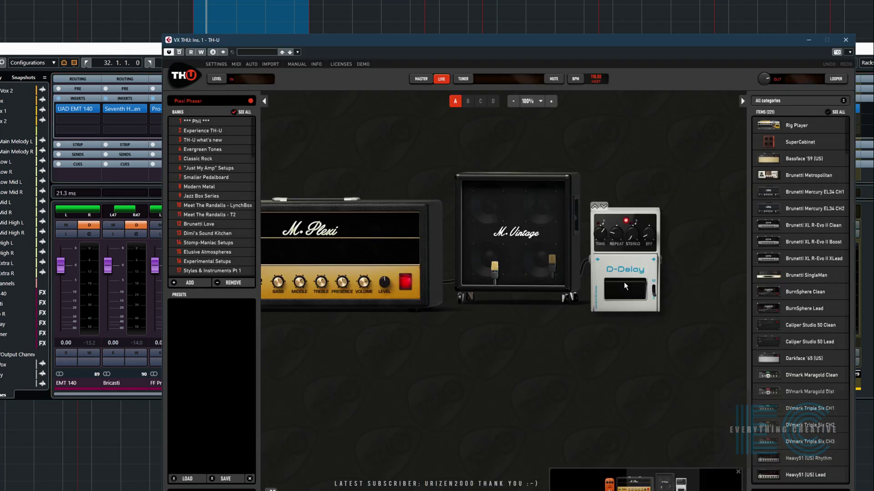
left_click(846, 40)
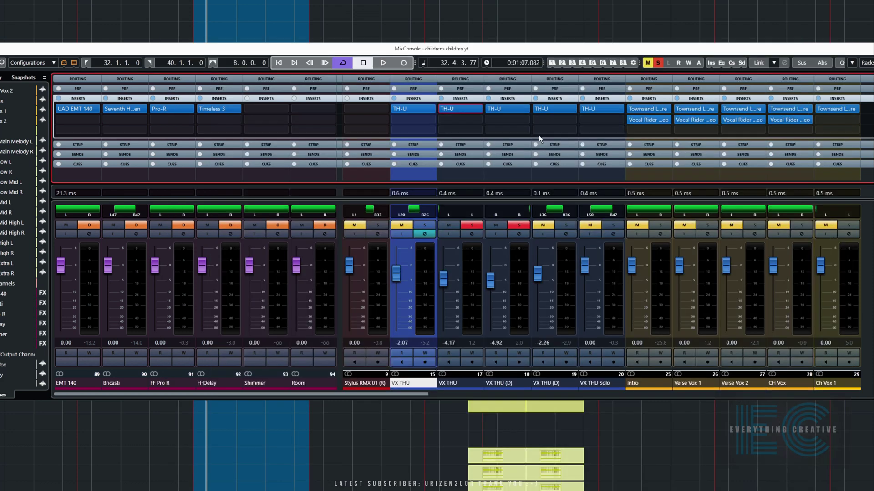
left_click(496, 108)
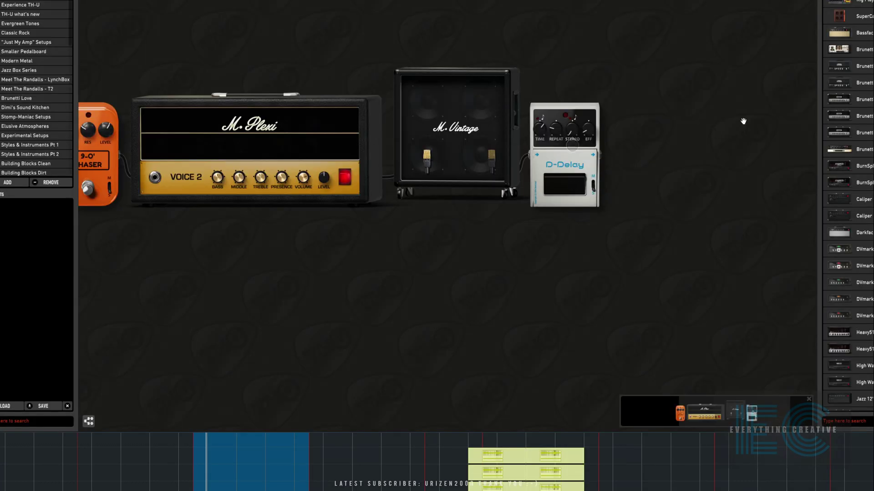
key("Escape")
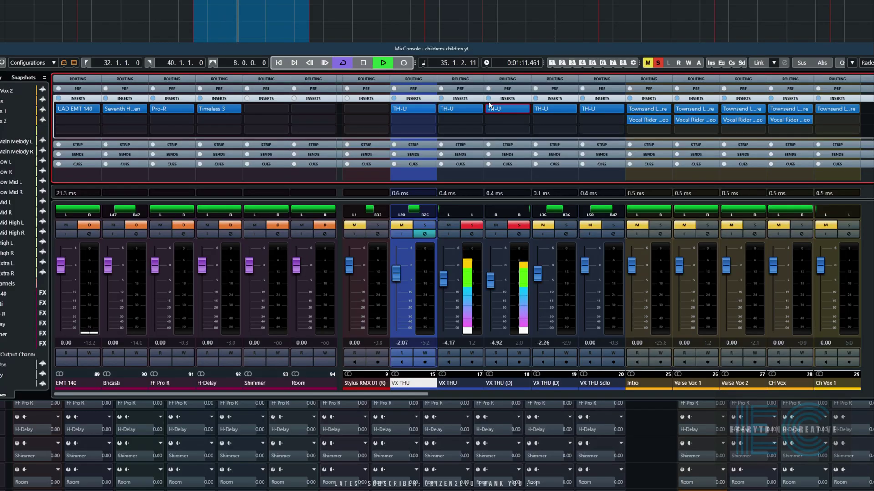
Stop playback, expand the Sends rack and reactivate VX THU's FF Pro R send.
key("space")
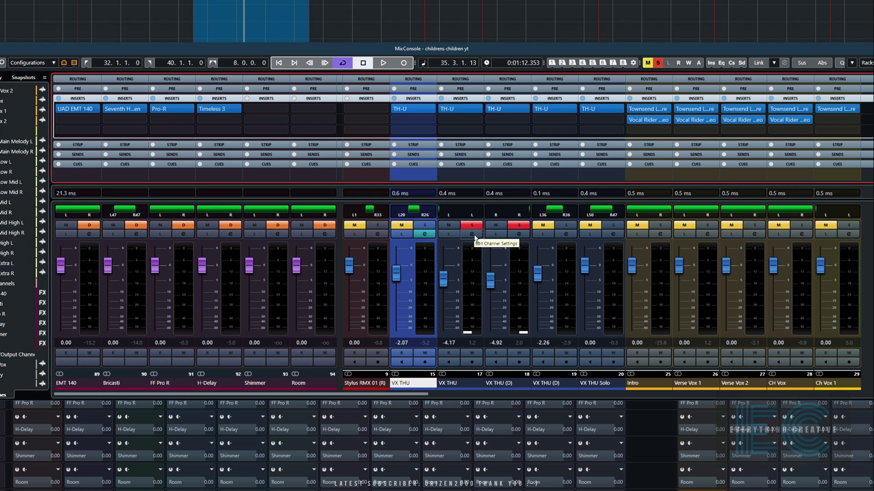
left_click(471, 155)
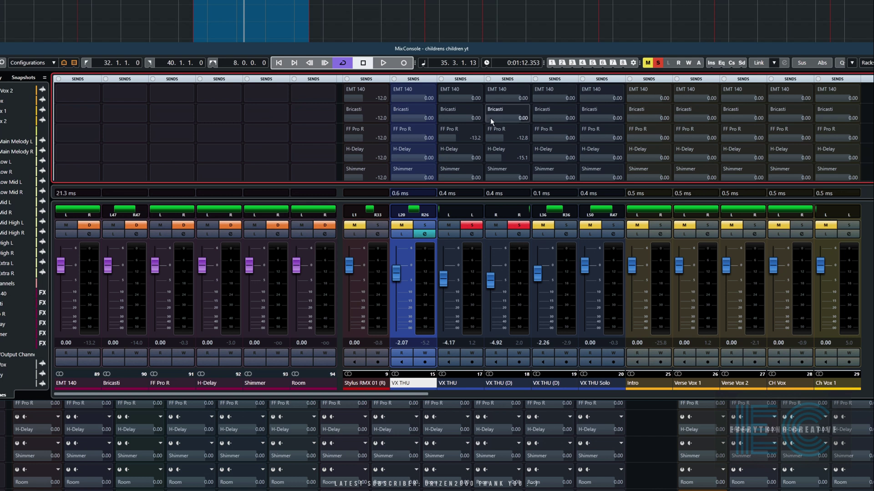
left_click(442, 129)
scroll(258, 104, "up", 5)
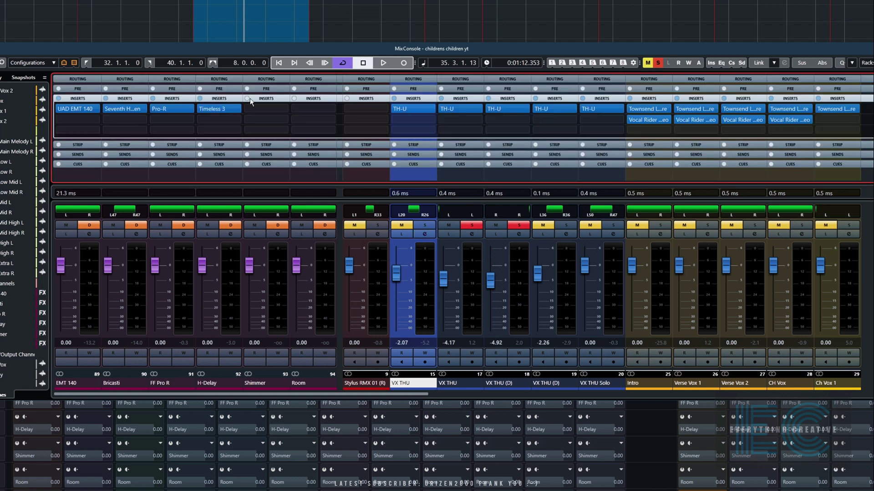
Inspect the Pro-R reverb insert on the FF Pro R channel, then close it.
left_click(162, 109)
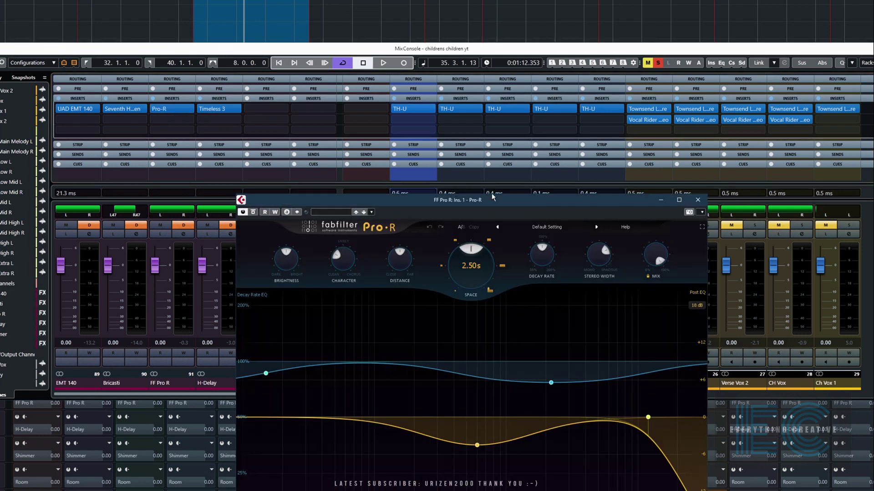
left_click_drag(483, 201, 462, 18)
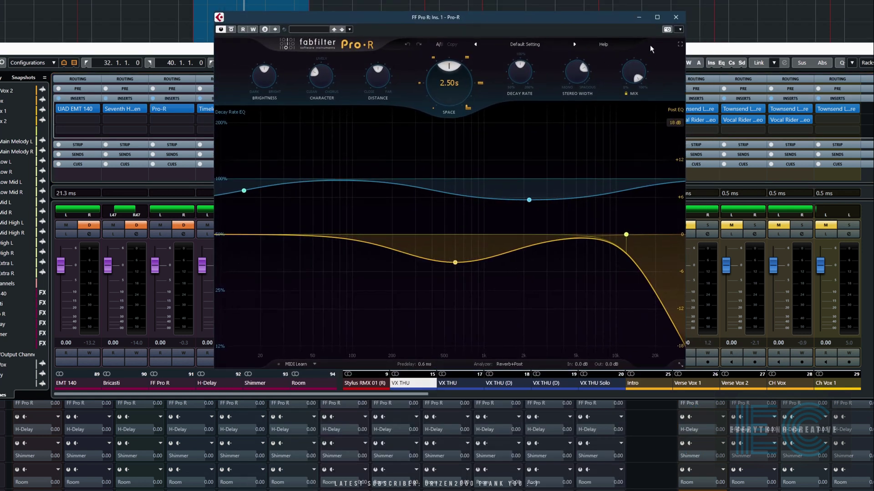
left_click(676, 19)
With the sends showing, activate VX THU (D)'s FF Pro R send and raise it to -8.14.
key("space")
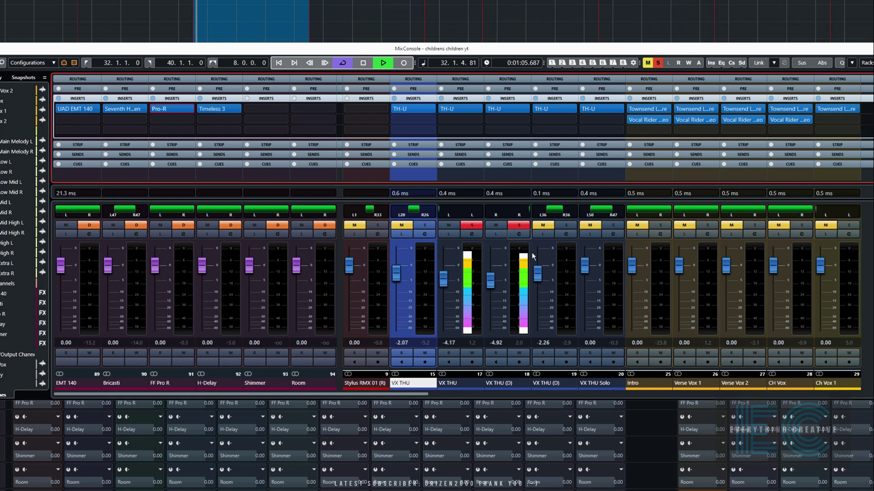
left_click(477, 226)
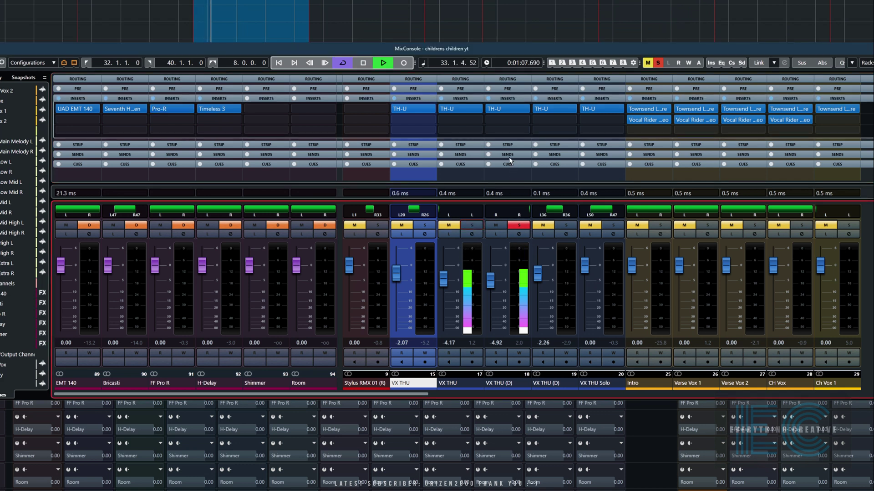
left_click(506, 154)
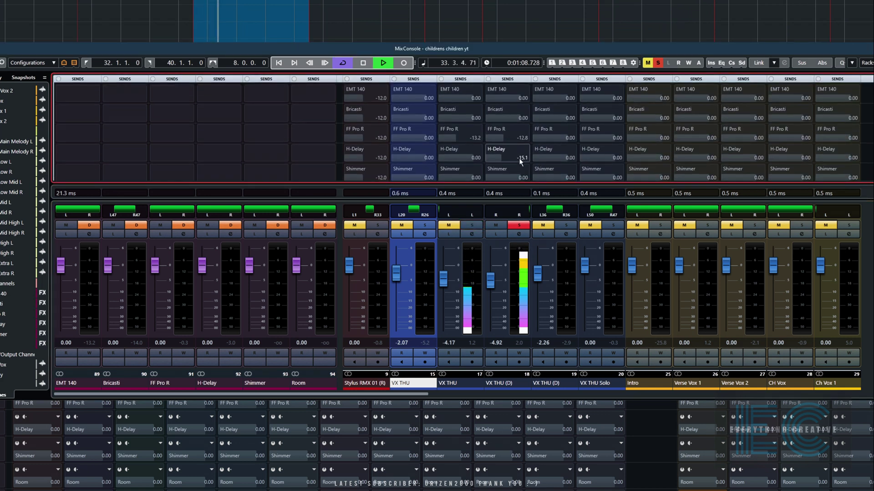
left_click(487, 130)
mouse_move(503, 138)
left_mouse_down()
mouse_move(526, 135)
mouse_move(460, 139)
mouse_move(508, 139)
left_mouse_up()
Solo VX THU, activate its FF Pro R send at -8.79, then unsolo and audition the mix.
left_click(471, 225)
left_click(452, 137)
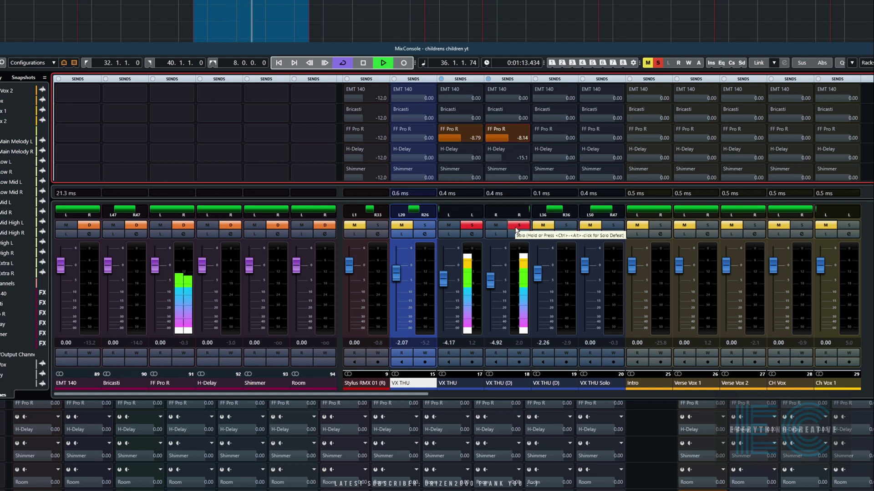
key("space")
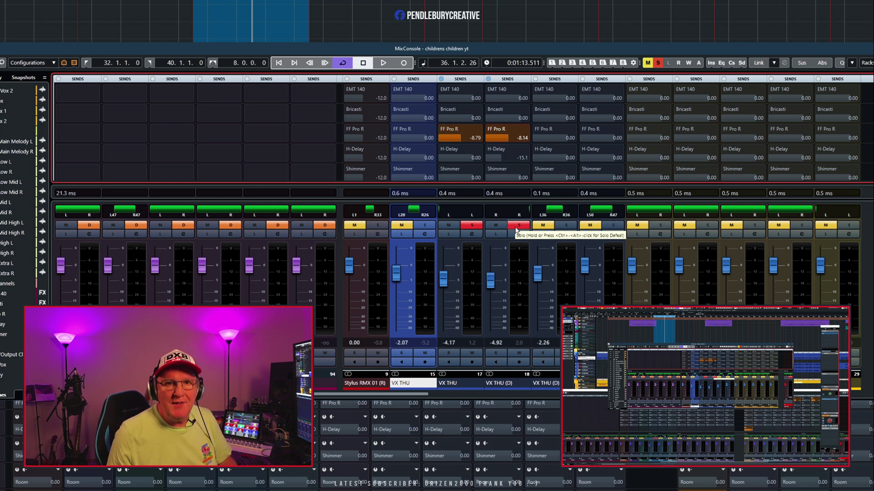
left_click(517, 226, "ctrl")
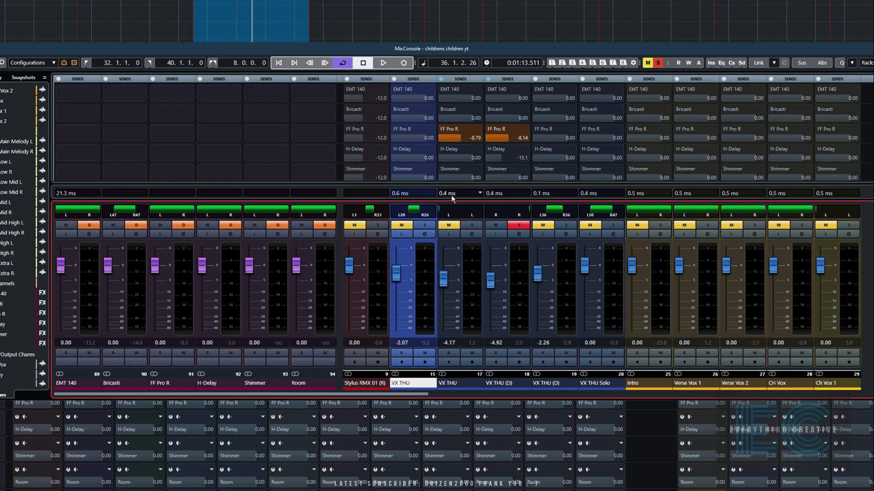
key("space")
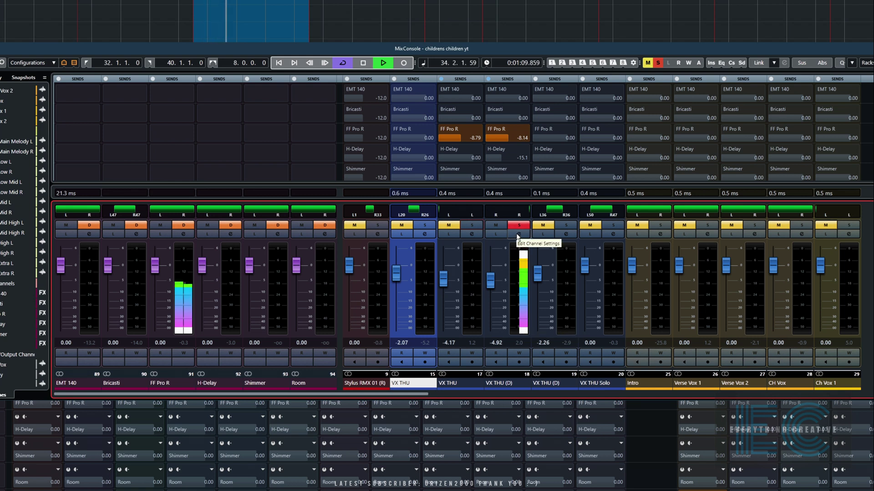
key("space")
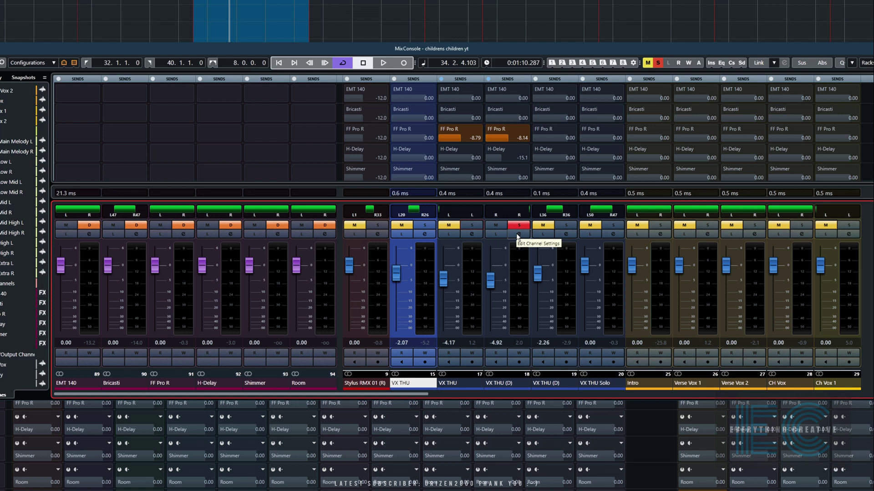
key("space")
Open VX THU (D)'s Channel Settings and audition its send list.
left_click(518, 234)
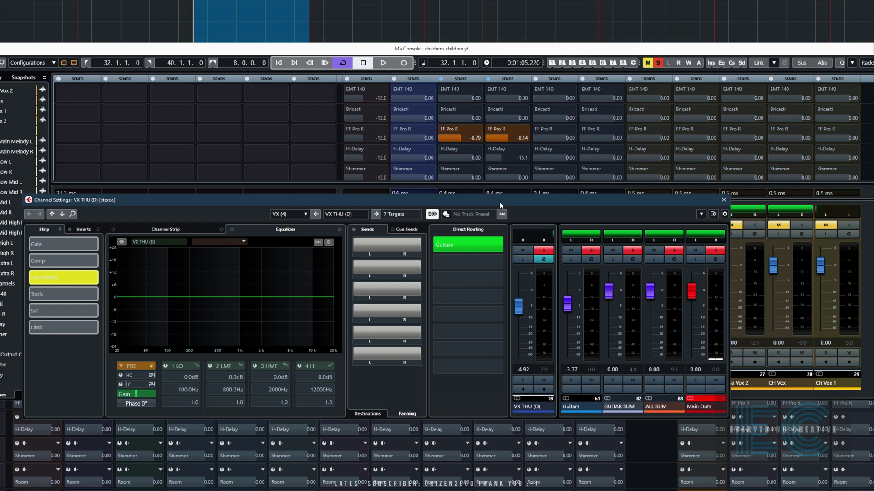
left_click_drag(495, 202, 542, 198)
left_click(427, 383)
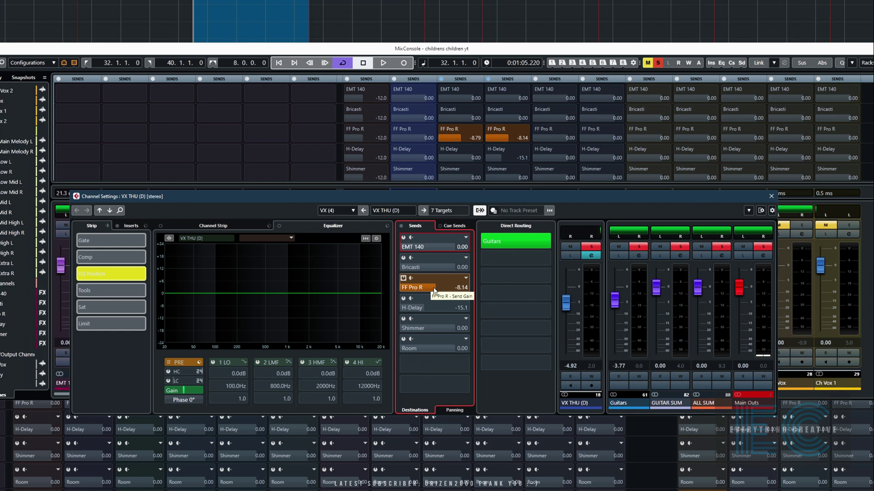
key("space")
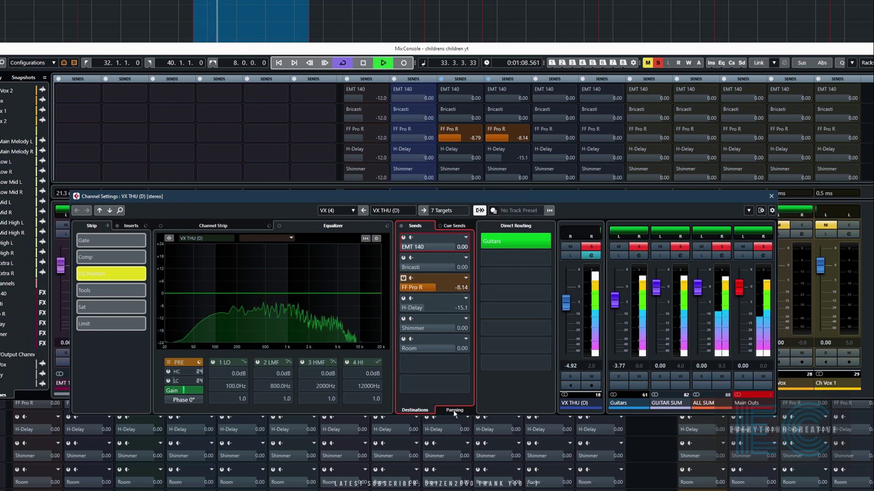
key("space")
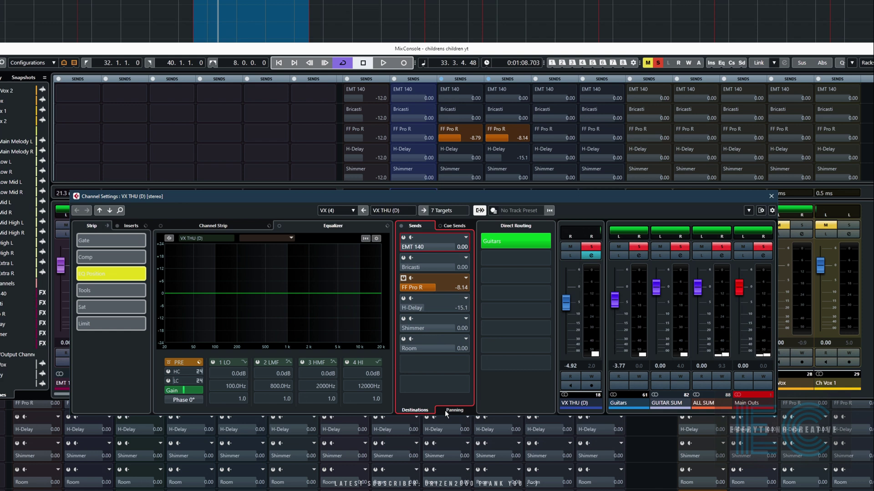
In Sends Panning, pan VX THU (D)'s FF Pro R send to the left.
left_click(445, 412)
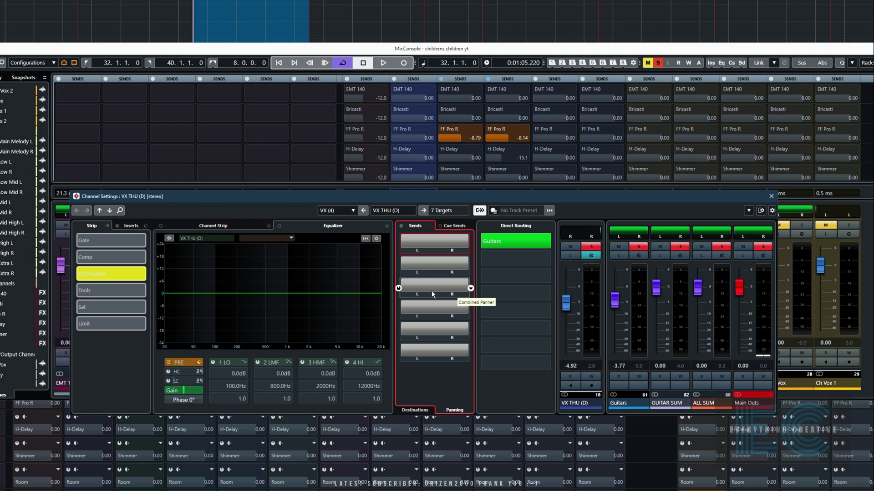
key("space")
left_click_drag(414, 197, 557, 178)
left_click_drag(612, 269, 553, 269)
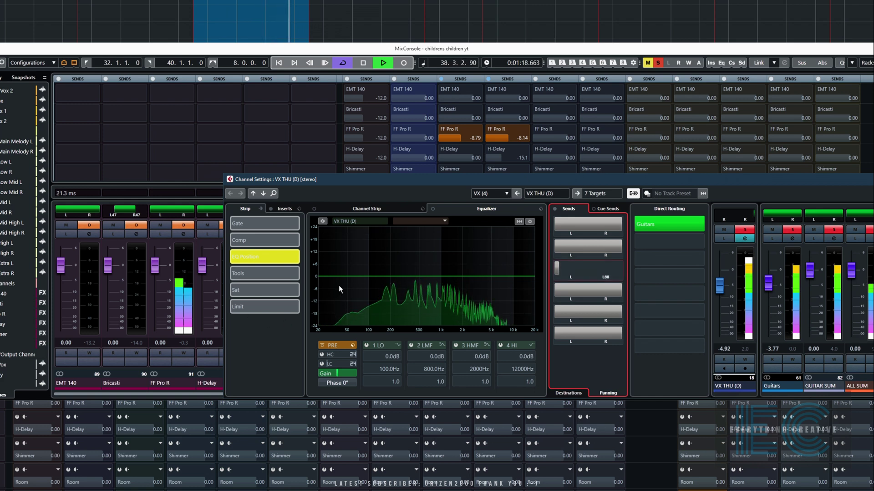
mouse_move(679, 279)
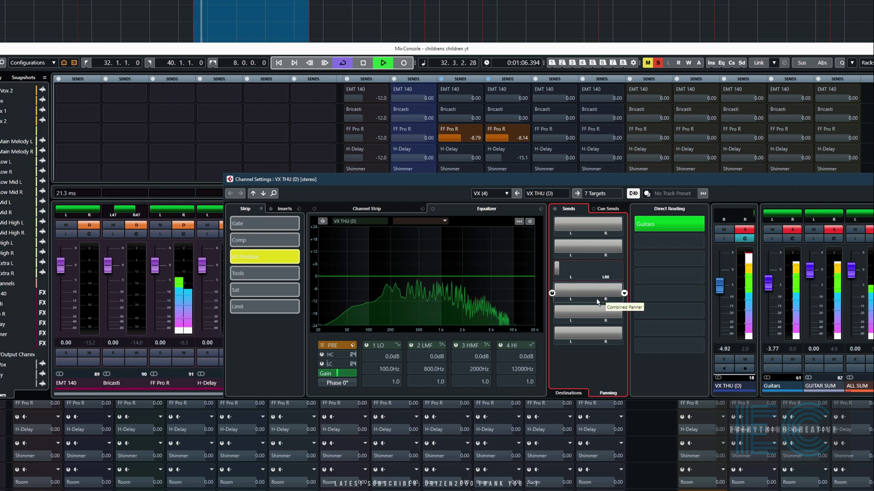
key("space")
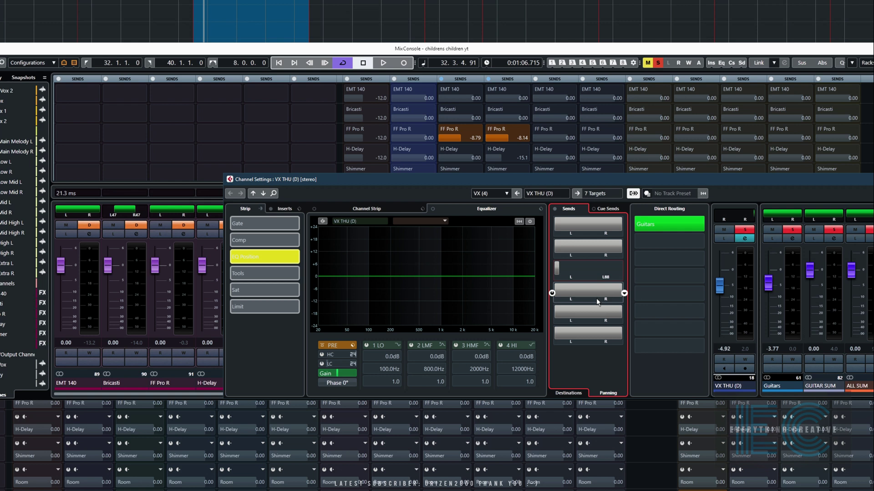
In the send levels, raise VX THU (D)'s FF Pro R send to -5.42.
key("space")
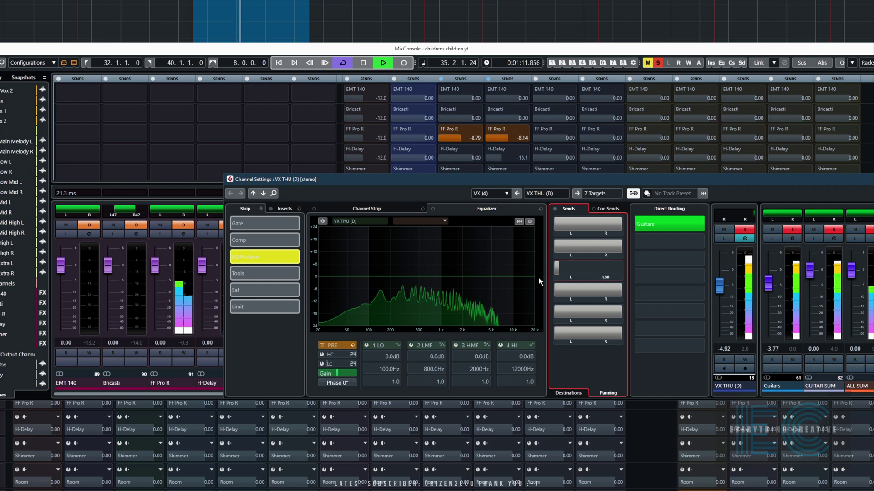
key("space")
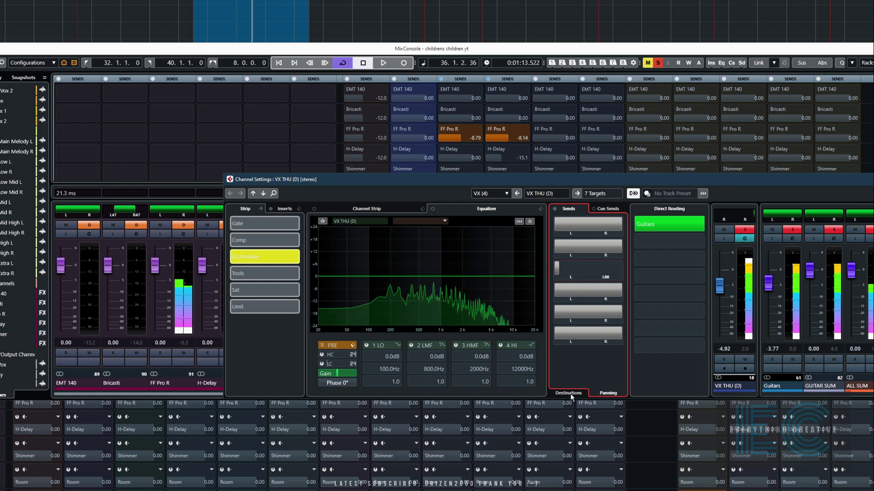
left_click(570, 394)
left_click_drag(590, 272, 612, 268)
key("space")
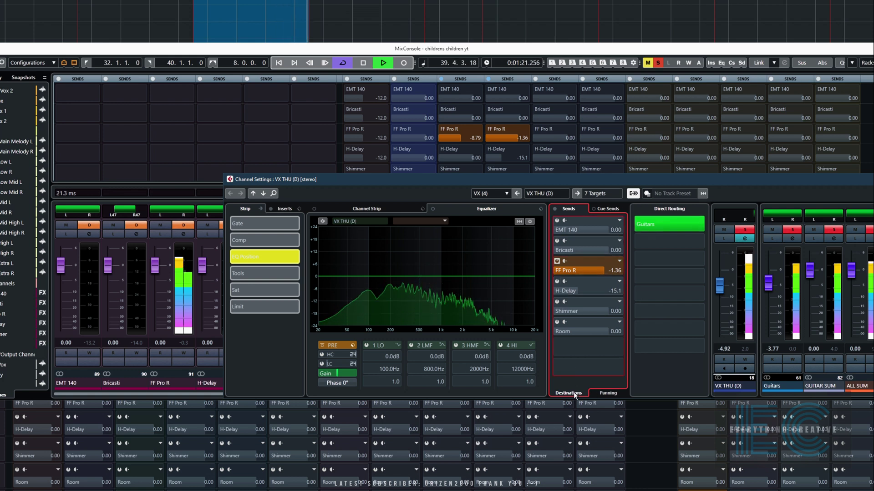
Pan VX THU (D)'s FF Pro R send further left to L64.
left_click(604, 392)
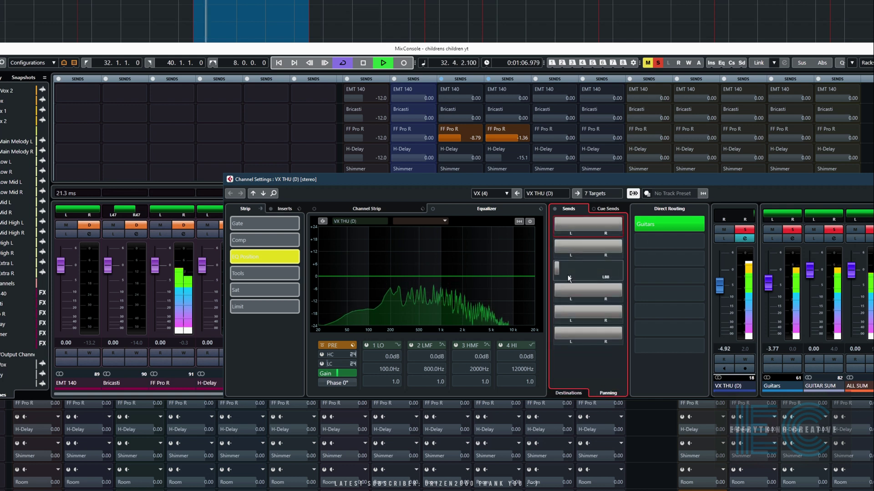
left_click_drag(566, 272, 586, 270)
key("space")
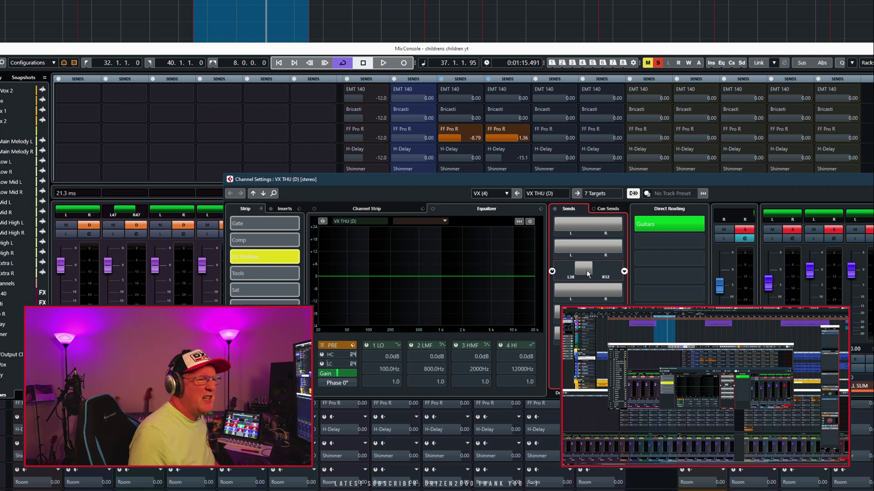
key("space")
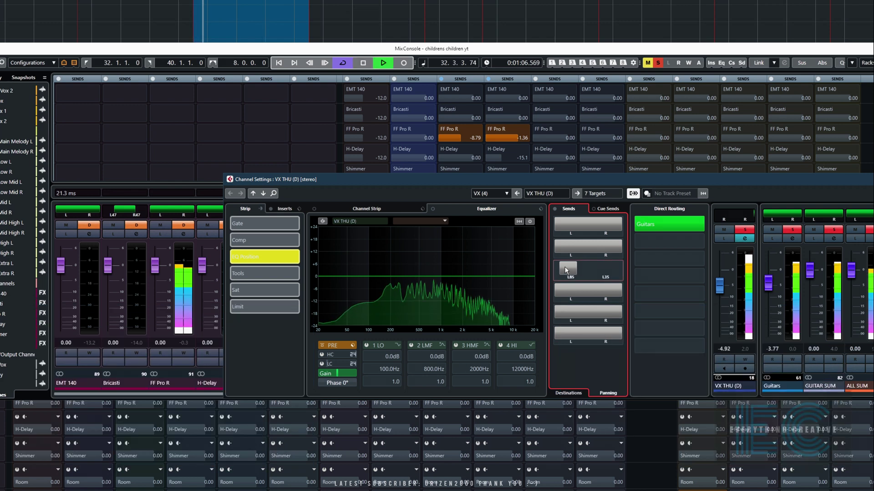
left_click_drag(581, 266, 553, 269)
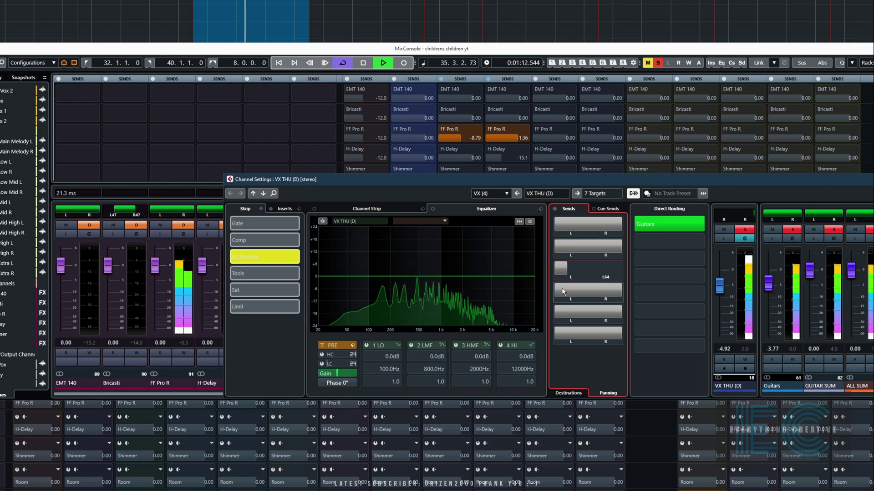
Close Channel Settings, solo VX THU and lower VX THU (D)'s FF Pro R send to -5.35.
key("Escape")
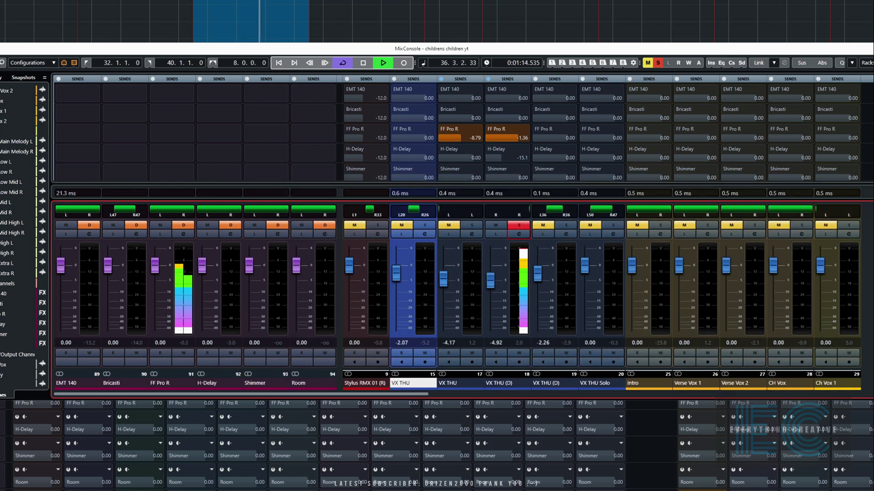
left_click(472, 224)
left_click(518, 224)
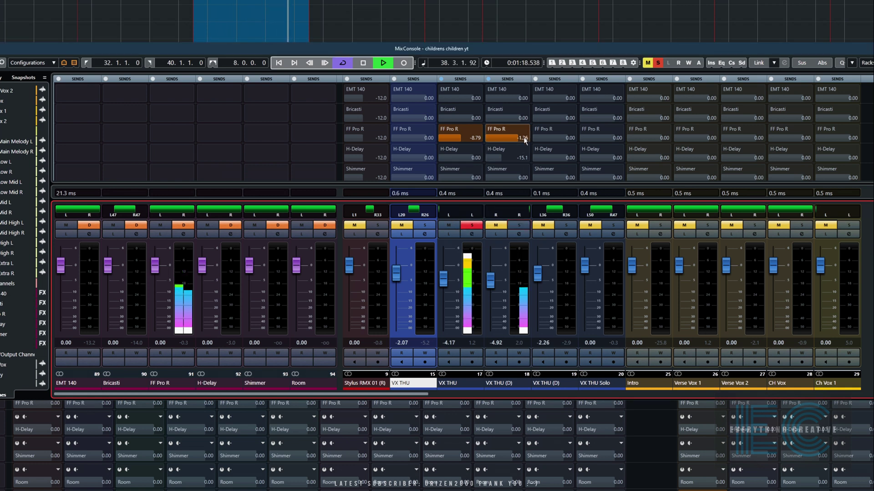
left_click(510, 139)
left_click_drag(510, 138, 501, 138)
In VX THU's Channel Settings, pan its FF Pro R send to the right.
left_click(470, 225)
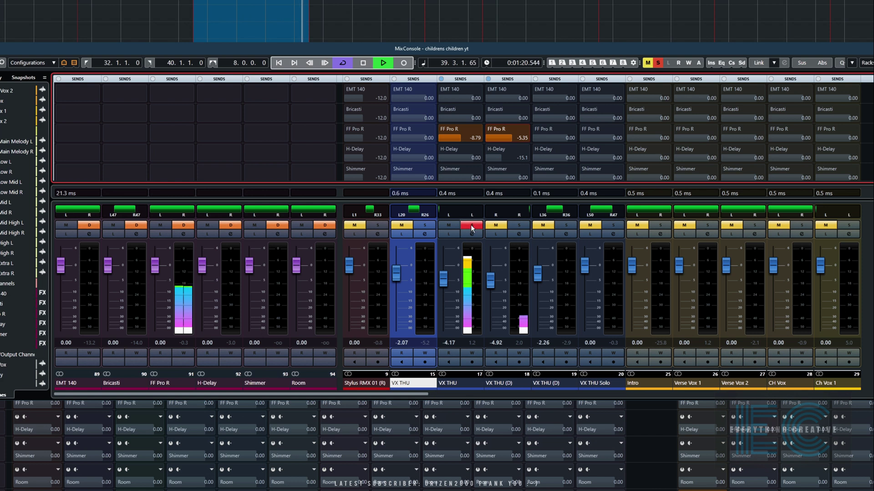
left_click(472, 234)
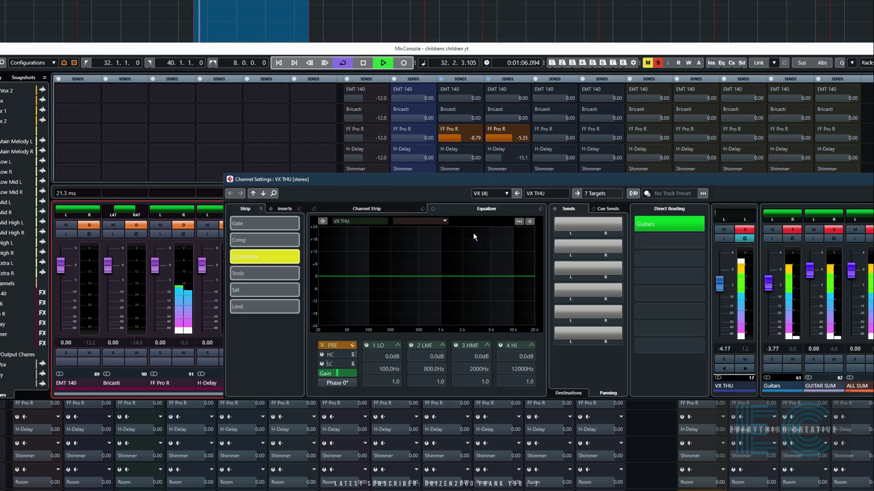
left_click(572, 394)
left_click(606, 392)
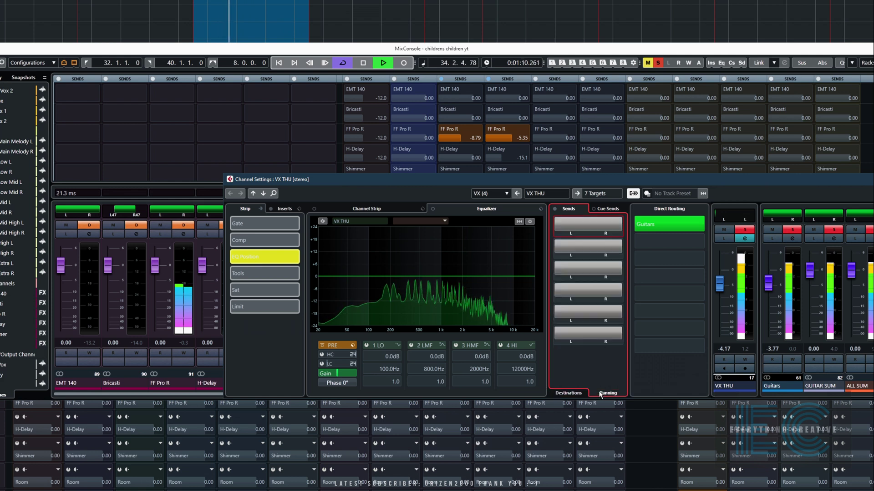
mouse_move(599, 268)
left_mouse_down()
mouse_move(564, 268)
mouse_move(617, 272)
mouse_move(608, 272)
left_mouse_up()
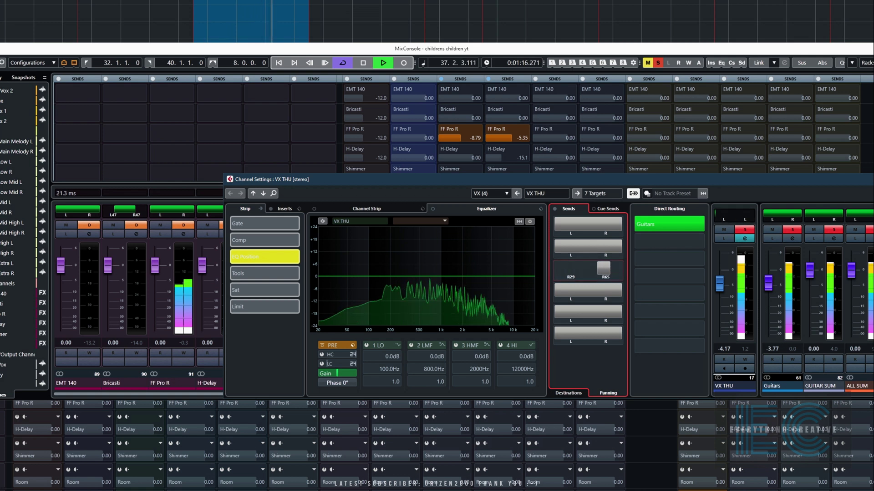
key("Escape")
Solo VX THU and VX THU (D) together and lower VX THU's fader slightly.
left_click(519, 225)
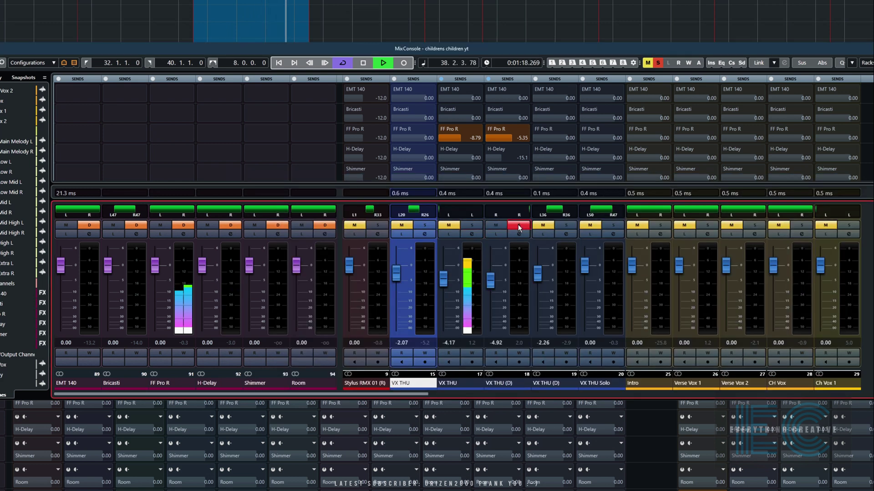
left_click(518, 235)
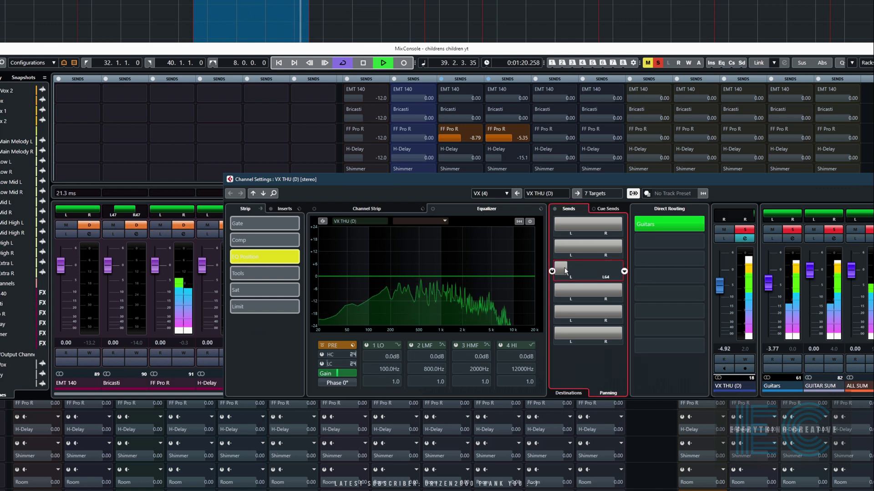
key("Escape")
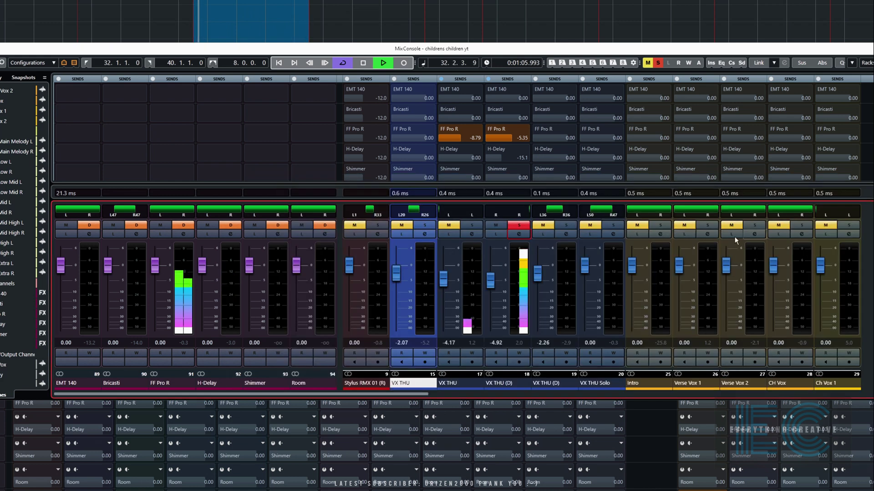
left_click(517, 226)
left_click(472, 225)
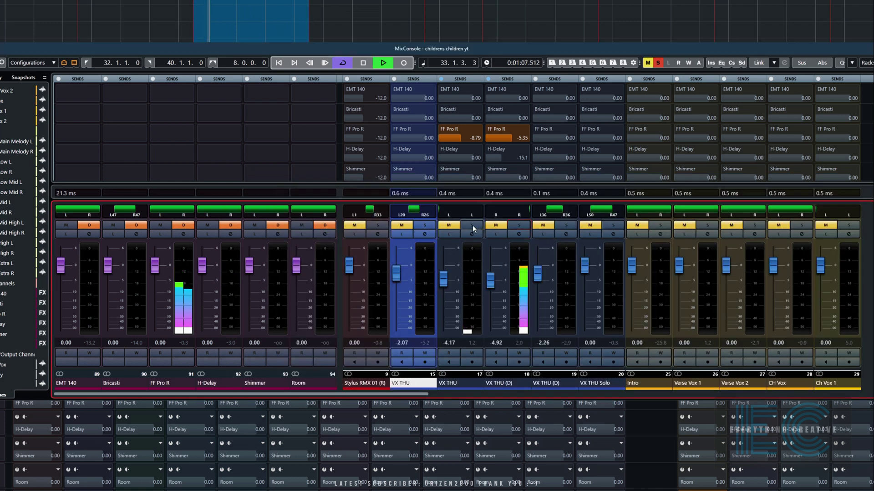
left_click(518, 225)
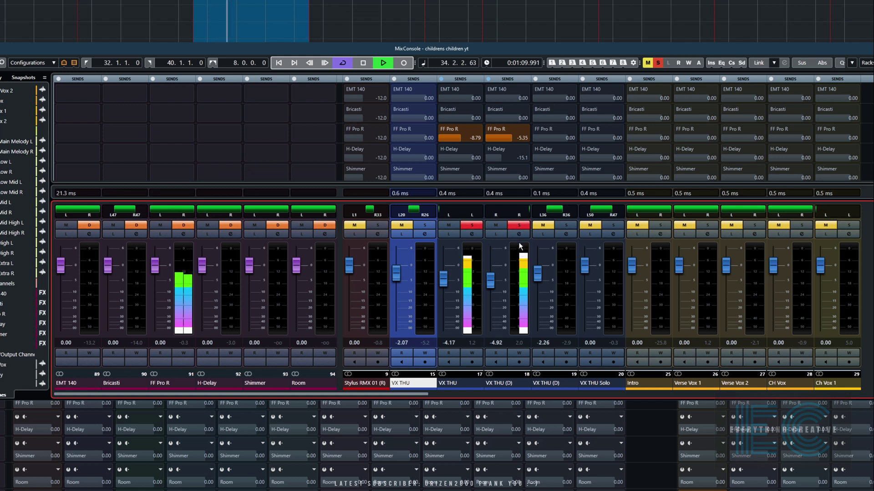
left_click_drag(444, 279, 446, 283)
Clear all solos, mute Verse Vox 1 and stop playback.
key("F3")
left_click_drag(425, 225, 613, 225)
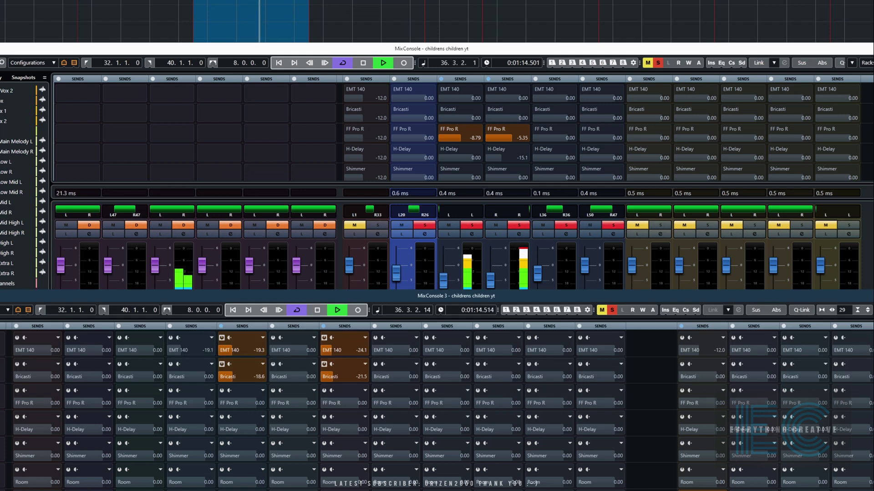
left_click(519, 50)
left_click(657, 64)
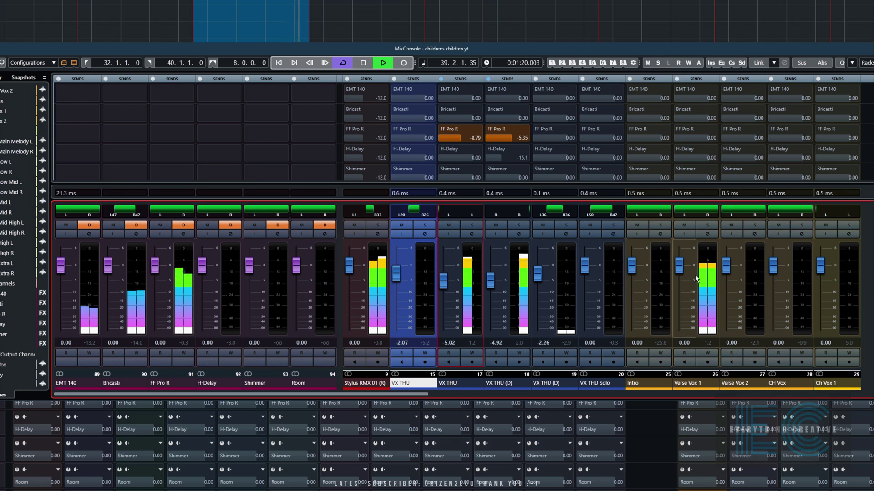
left_click(686, 225)
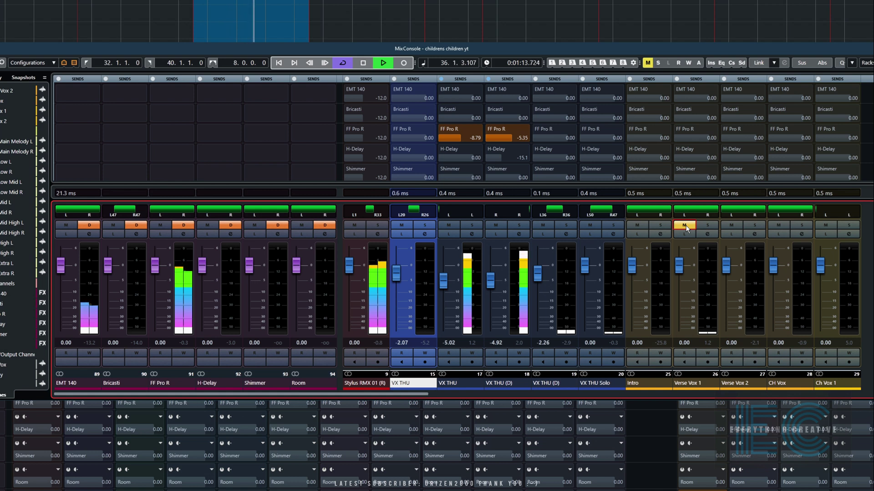
key("space")
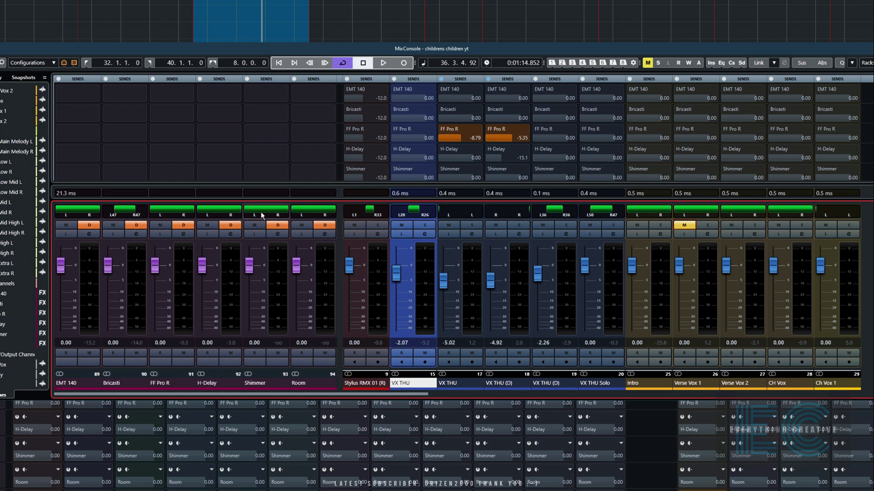
Swap the Sends rack for the Inserts rack and solo VX THU (D) channel 18.
left_click(79, 79)
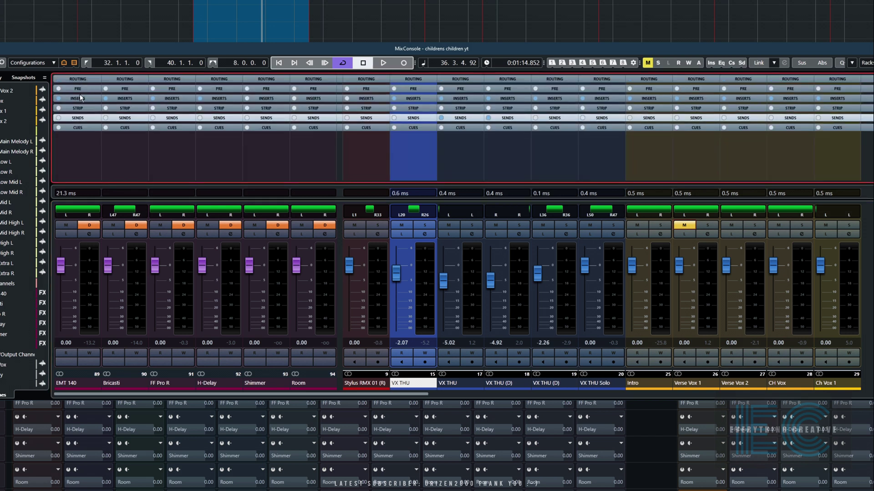
left_click(80, 97)
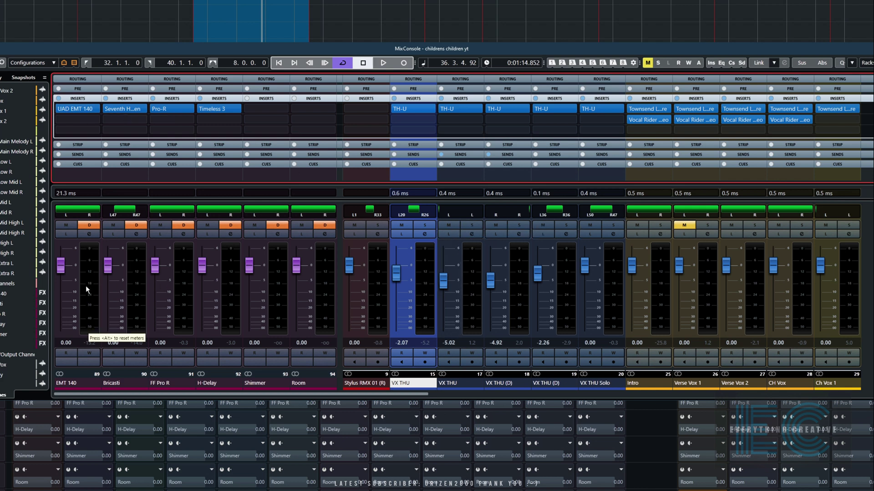
left_click(519, 225)
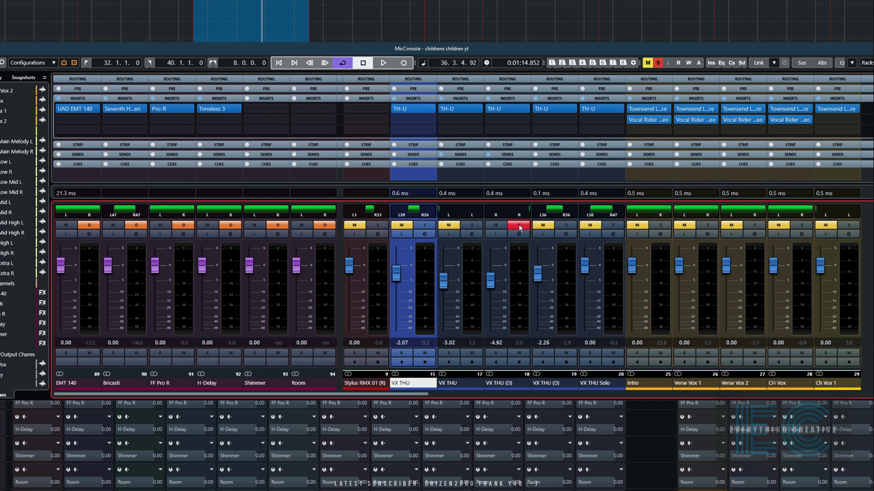
In VX THU (D)'s Channel Settings, set the EMT 140 send to -5.22 and pan it left.
left_click(520, 234)
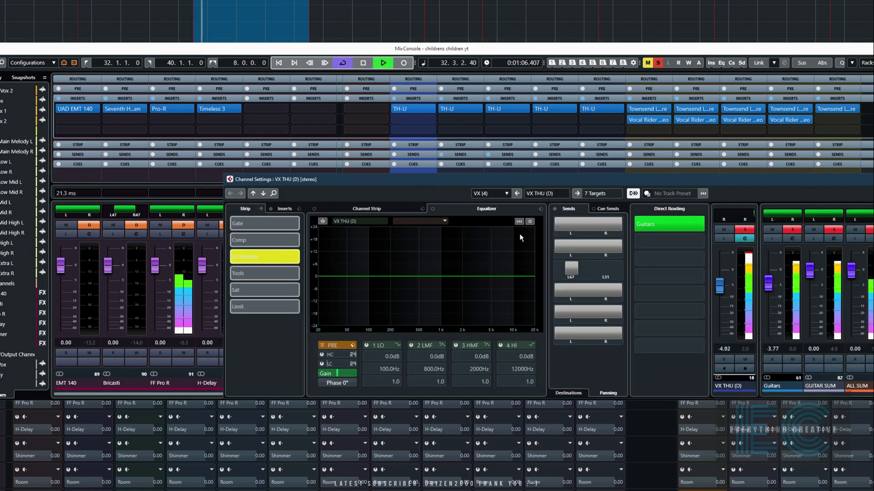
left_click(567, 394)
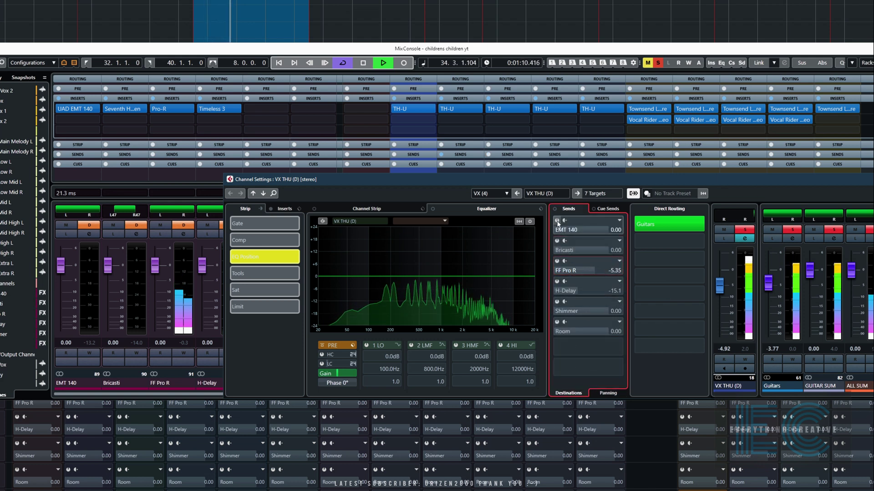
left_click_drag(605, 230, 583, 229)
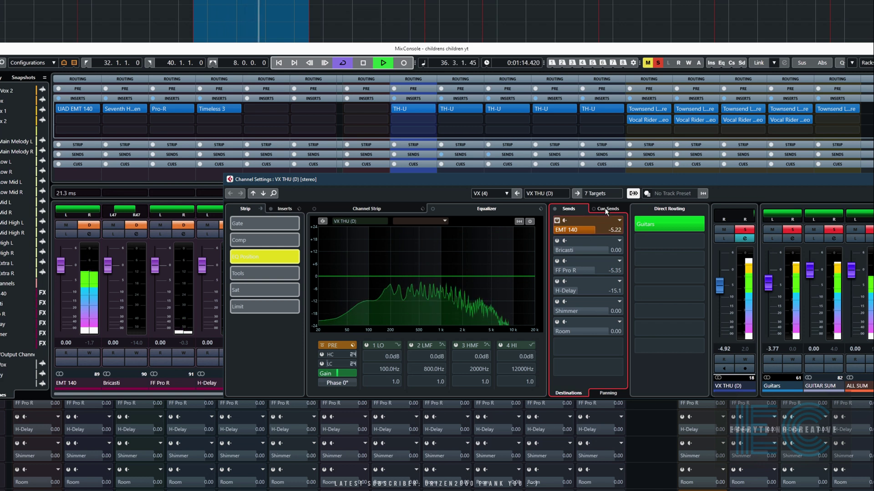
left_click(599, 392)
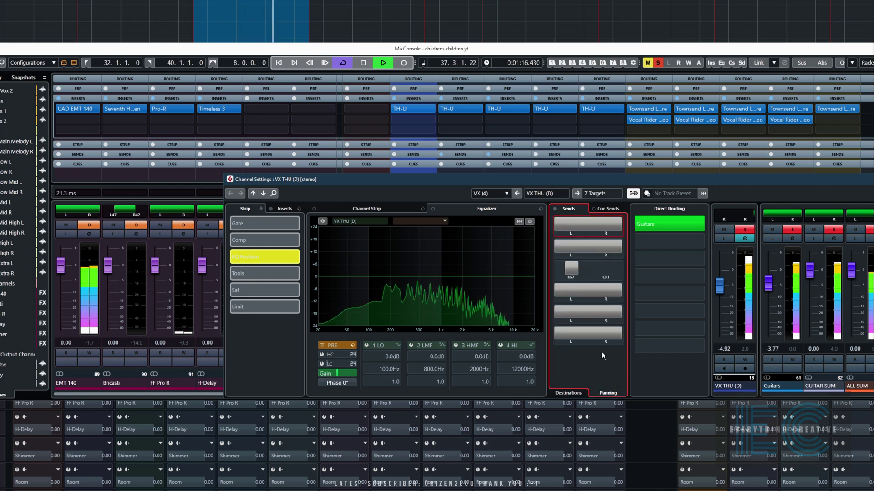
left_click_drag(612, 225, 543, 230)
key("space")
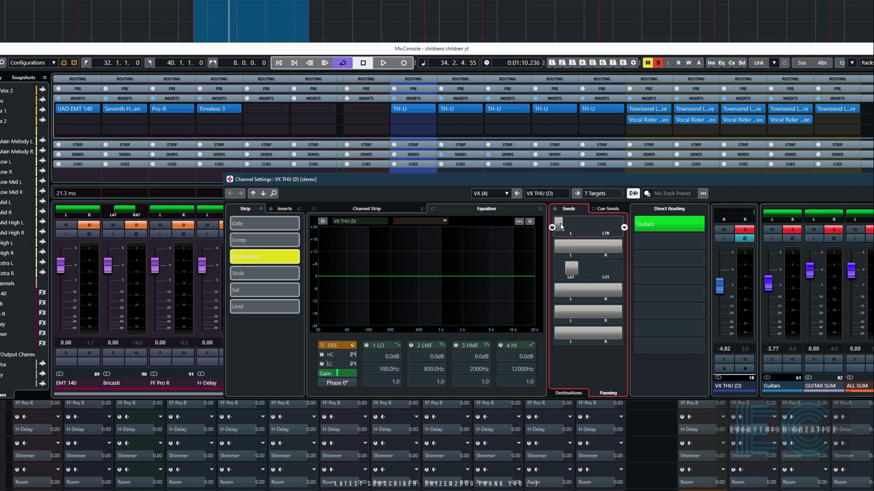
left_click_drag(560, 225, 573, 230)
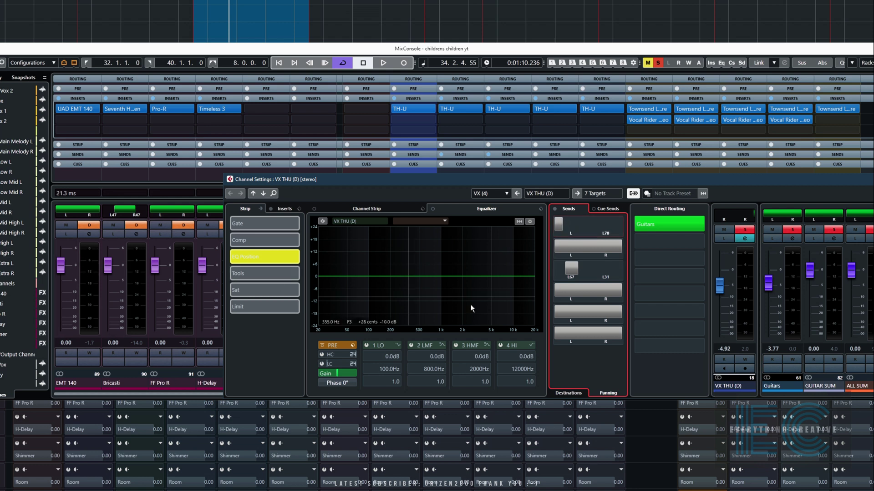
key("space")
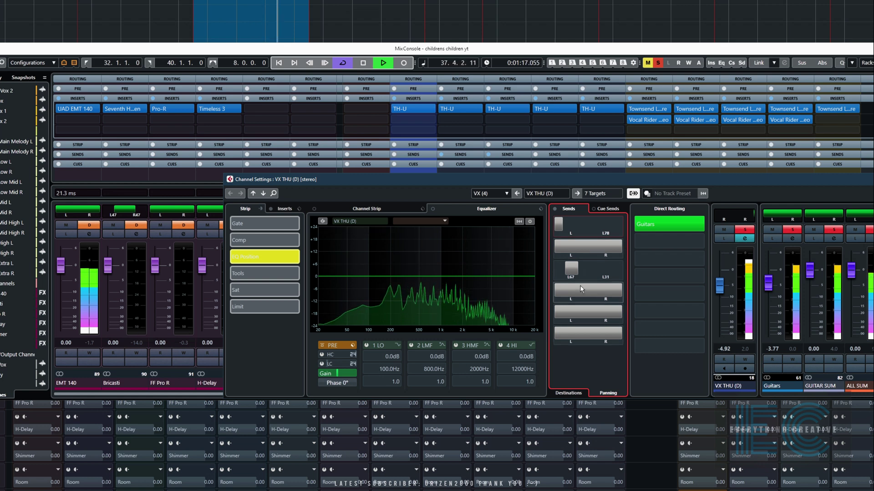
Pan the FF Pro R send hard left and raise its level to -4.15.
left_click_drag(571, 268, 553, 270)
left_click(573, 394)
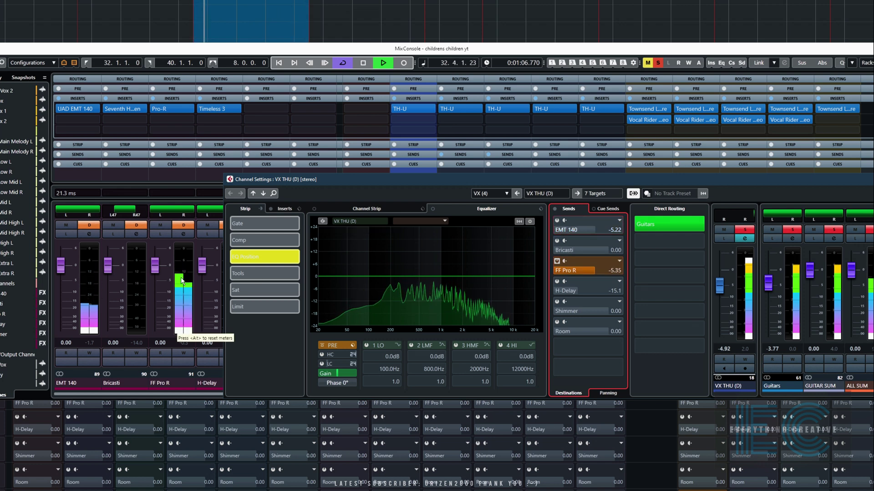
key("space")
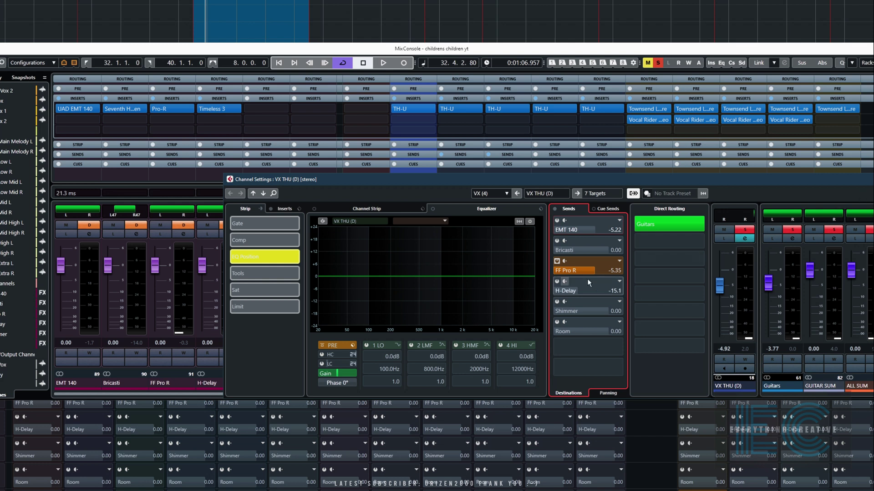
left_click_drag(595, 271, 599, 272)
Set VX THU (D)'s FF Pro R send to pre-fader in the Sends rack.
key("Escape")
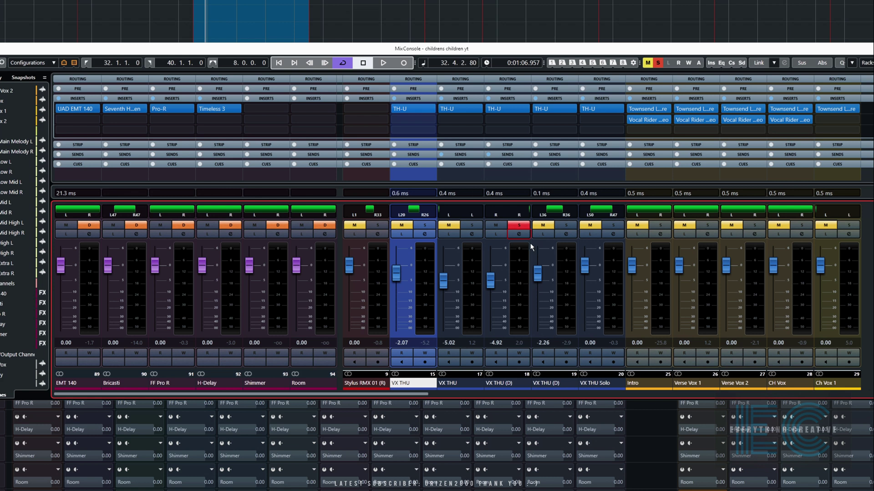
left_click(508, 155)
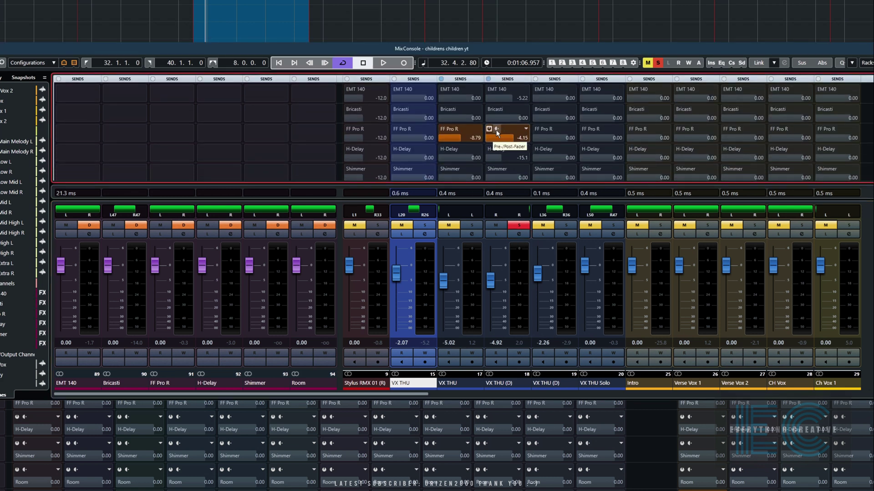
left_click(496, 129)
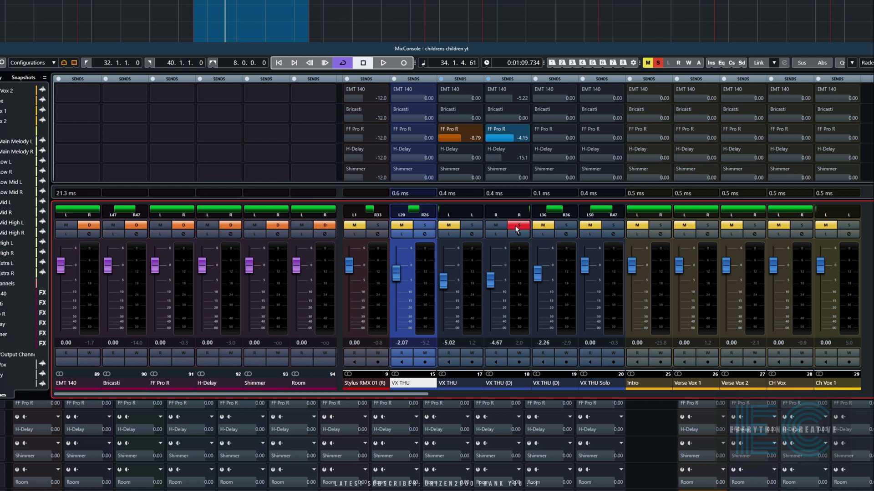
During playback, pull VX THU (D)'s fader down to -oo and reopen its Channel Settings.
key("space")
left_click(491, 281)
left_click_drag(491, 281, 490, 336)
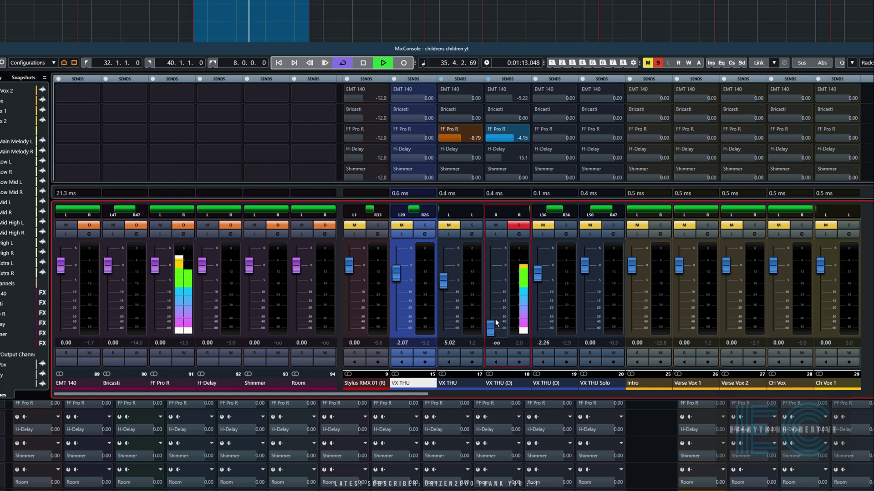
left_click(519, 235)
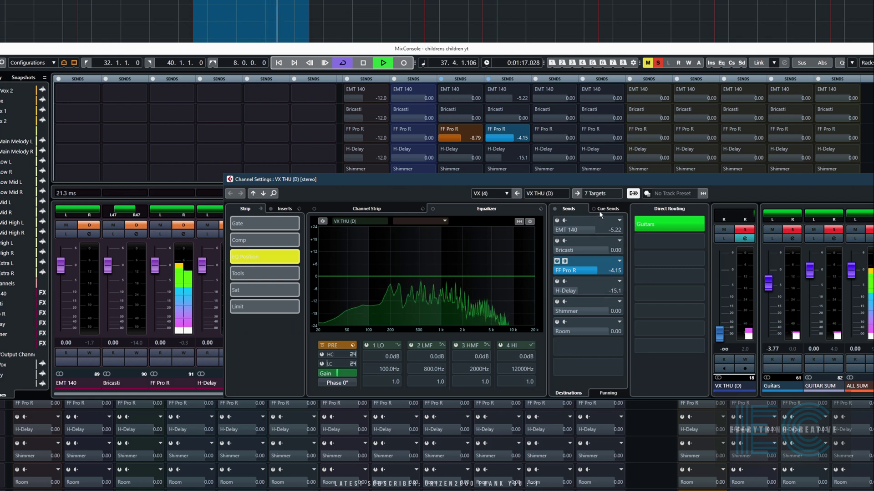
Show VX THU (D)'s send panners and centre the FF Pro R send at L12/R12.
left_click(608, 393)
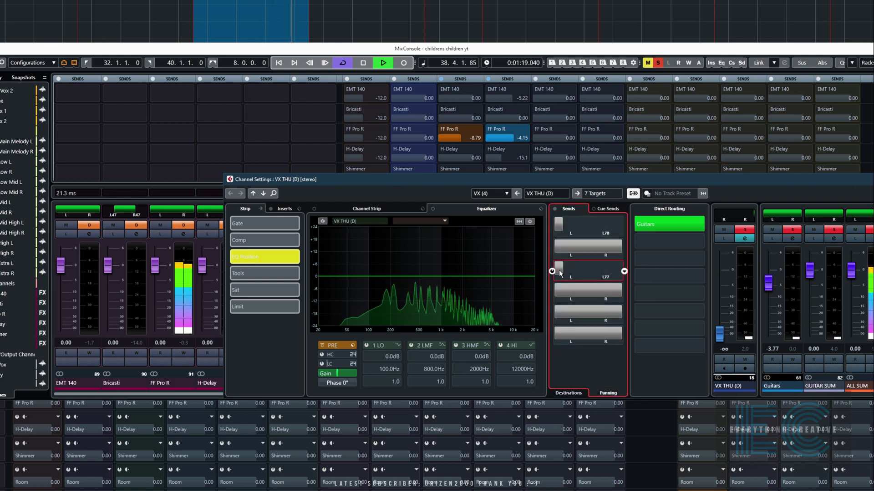
left_click_drag(559, 269, 587, 269)
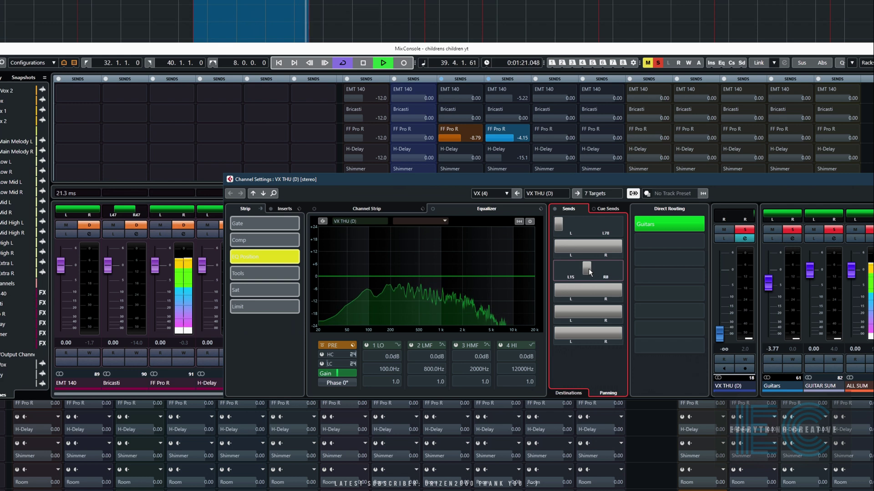
mouse_move(588, 268)
left_mouse_down()
mouse_move(621, 268)
mouse_move(559, 273)
mouse_move(592, 273)
mouse_move(589, 280)
left_mouse_up()
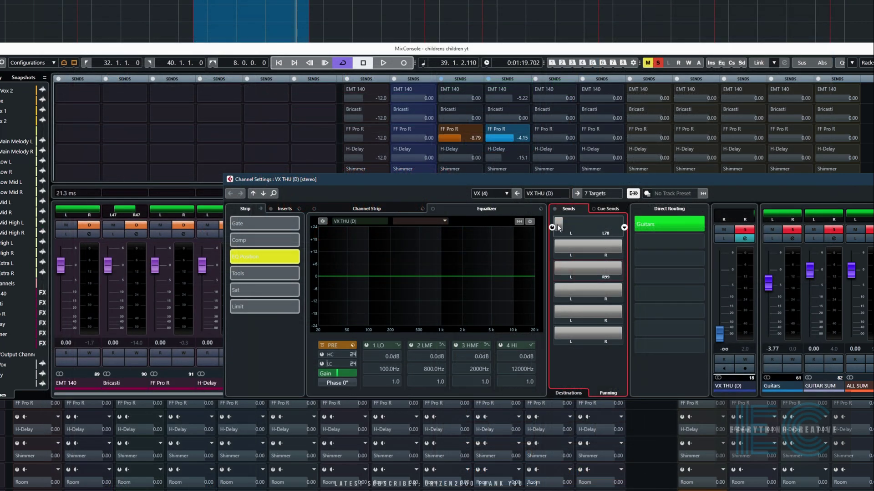
Adjust the EMT 140 send pan and pan VX THU (D) mostly right in the mixer.
left_click_drag(559, 227, 613, 417)
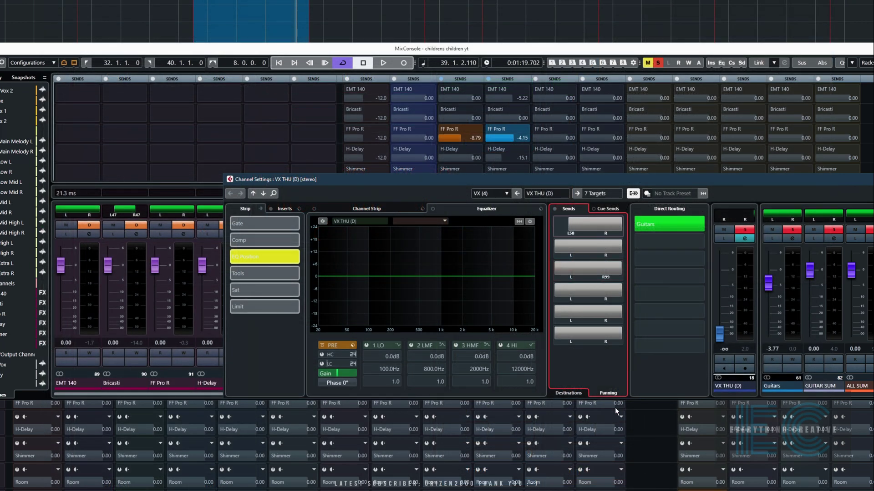
left_click(504, 138)
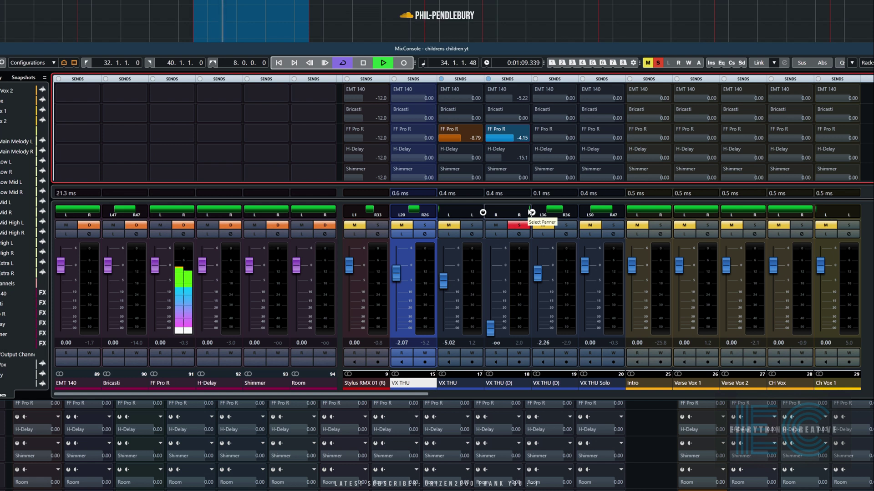
left_click_drag(531, 213, 487, 212)
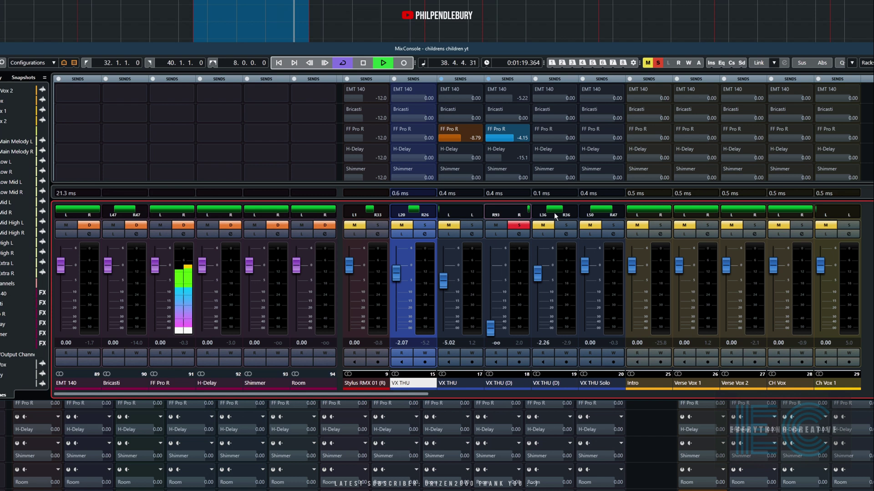
key("space")
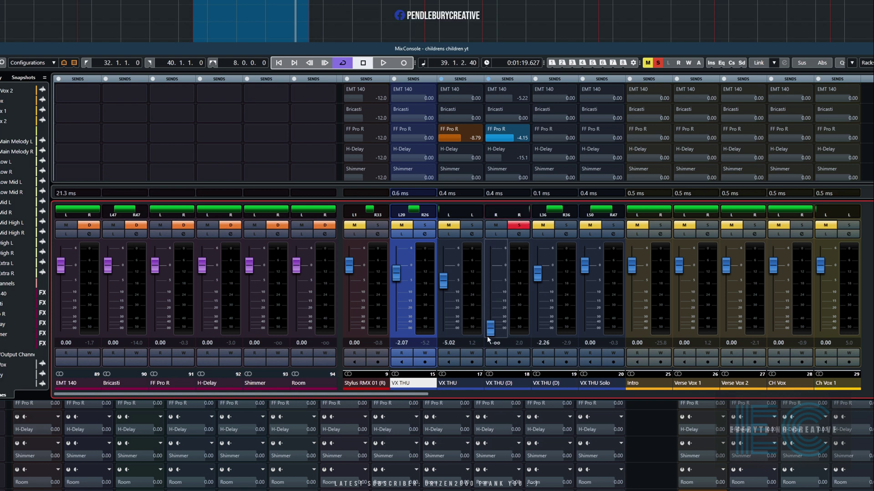
Raise VX THU (D)'s fader to -5.02 and pan the channel fully right.
left_click_drag(488, 334, 487, 287)
key("space")
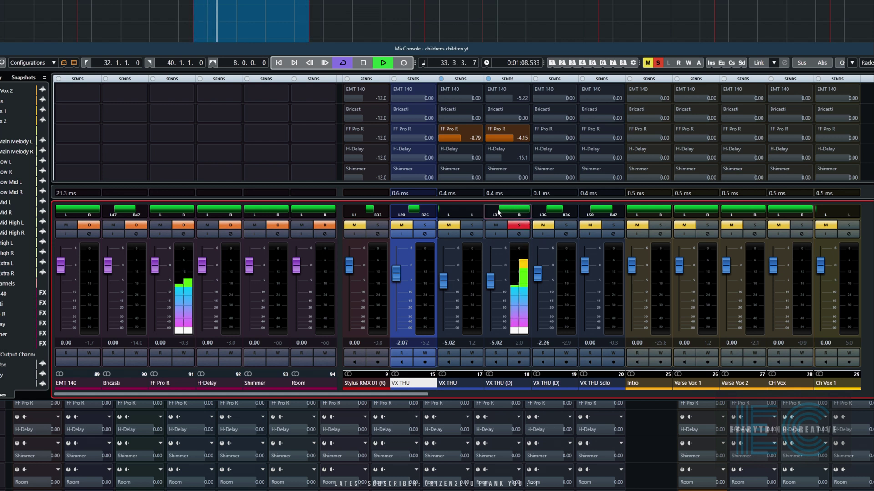
left_click(517, 211, "ctrl")
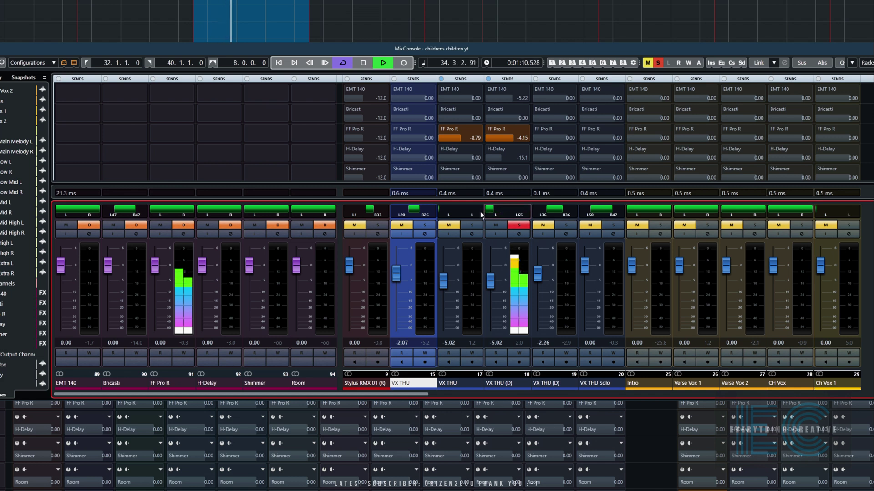
left_click_drag(480, 211, 480, 213)
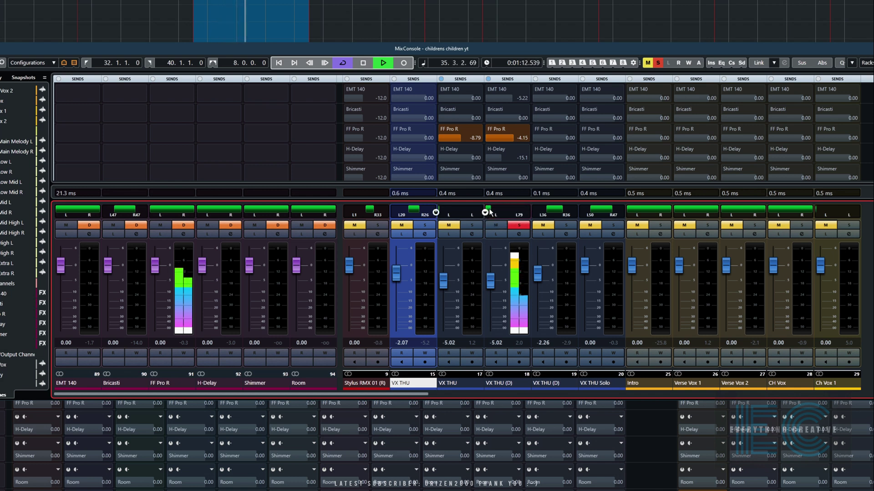
left_click(519, 214, "ctrl")
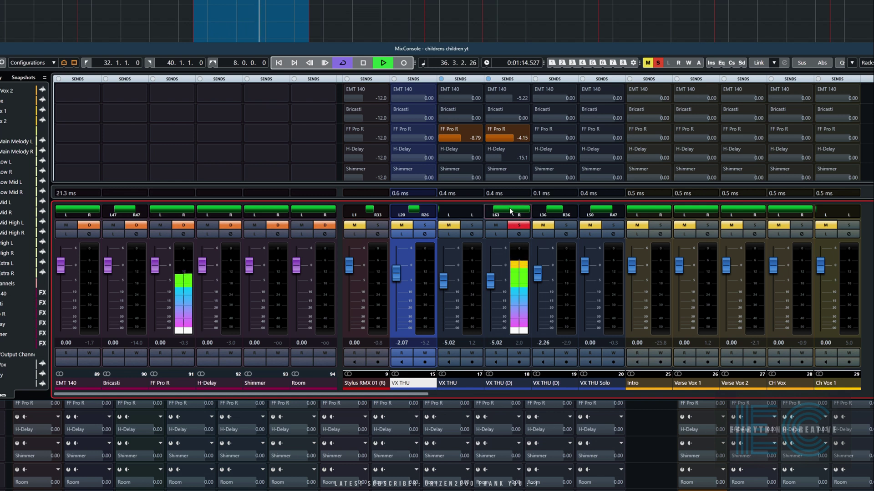
left_click_drag(520, 206, 582, 195)
Lower VX THU (D)'s FF Pro R send to -7.26 and stop playback.
left_click(507, 138)
left_click_drag(508, 138, 500, 138)
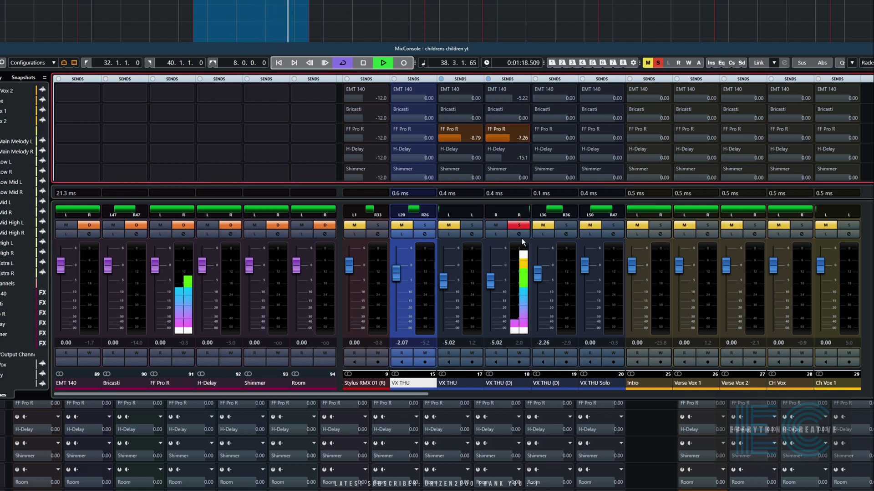
key("space")
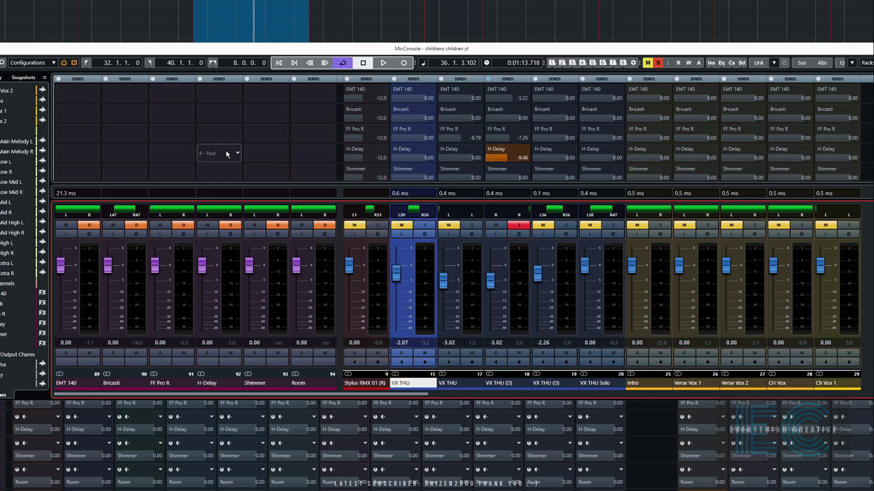
Restart playback from the left locator and raise VX THU (D)'s H-Delay send to -4.98.
left_click(220, 78)
left_click(217, 99)
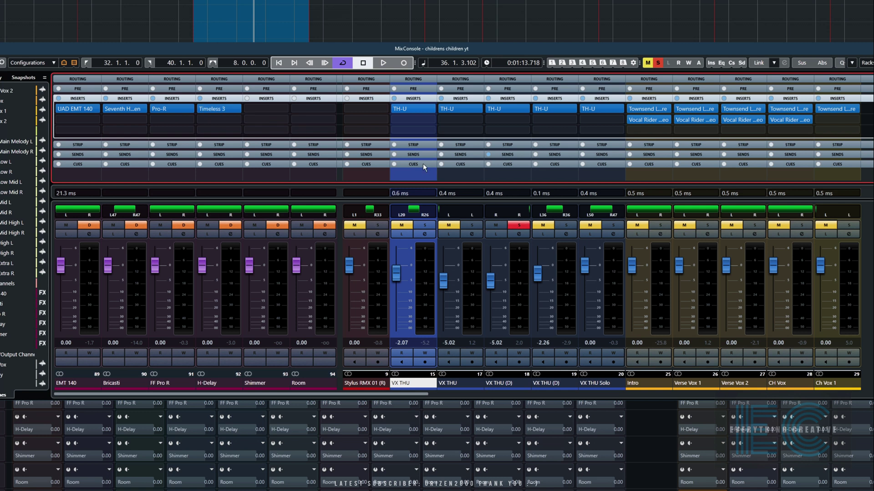
key("KP_1")
key("space")
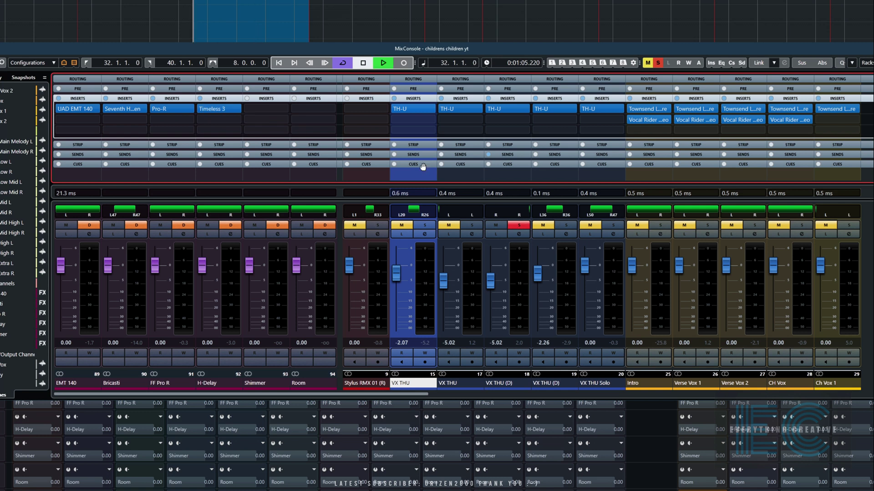
left_click(513, 152)
mouse_move(515, 152)
left_mouse_down()
mouse_move(507, 155)
mouse_move(517, 156)
left_mouse_up()
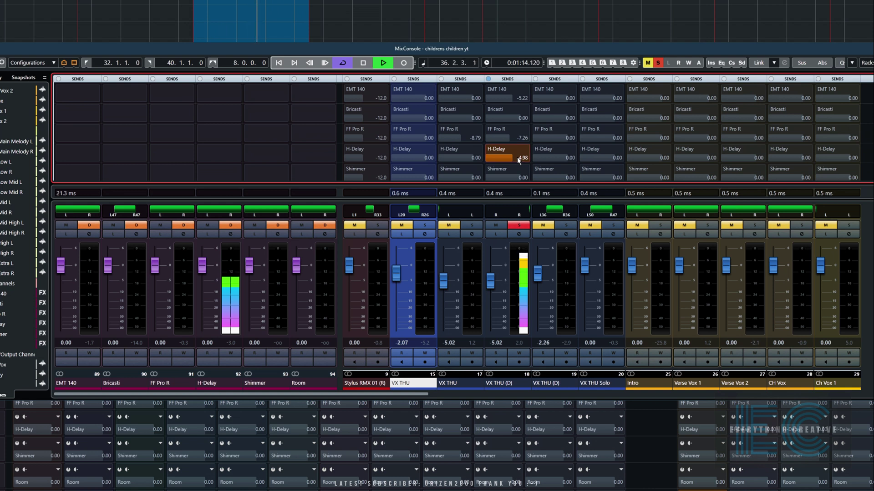
Pan VX THU (D)'s H-Delay send to L70 and lower its level to -14.0.
left_click(520, 235)
left_click_drag(576, 178, 508, 165)
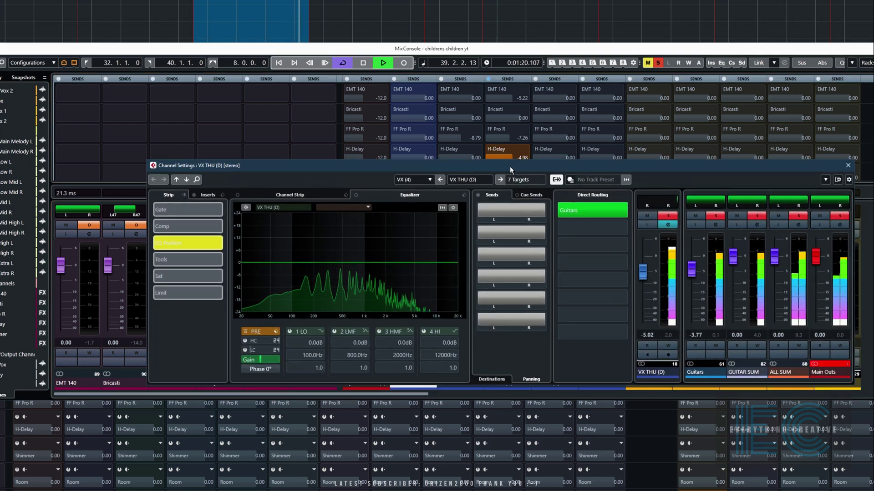
left_click_drag(529, 281, 472, 278)
left_click(846, 163)
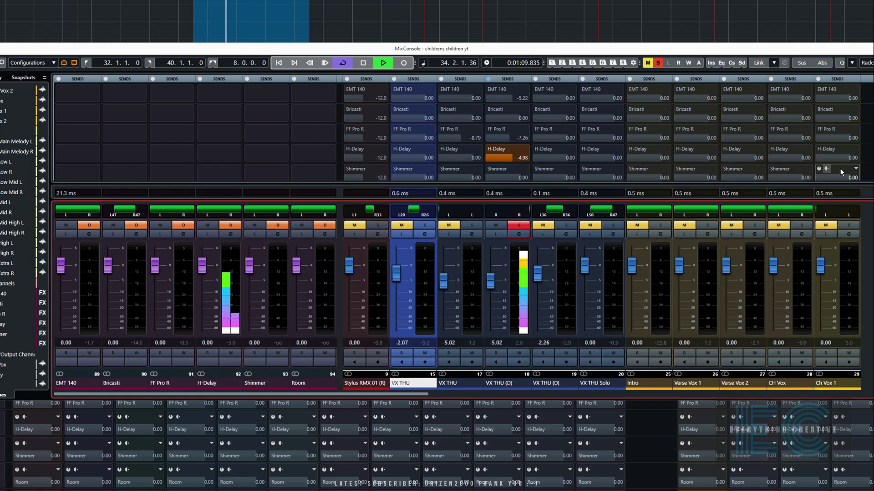
left_click_drag(512, 160, 495, 160)
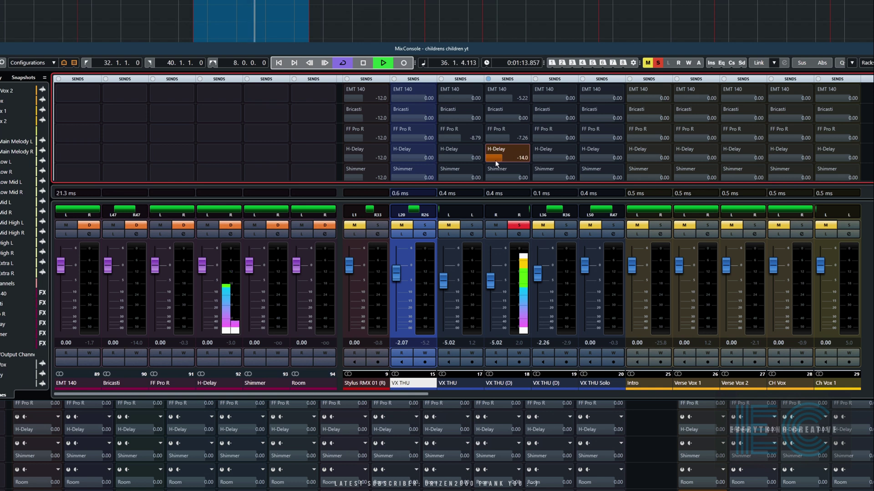
key("space")
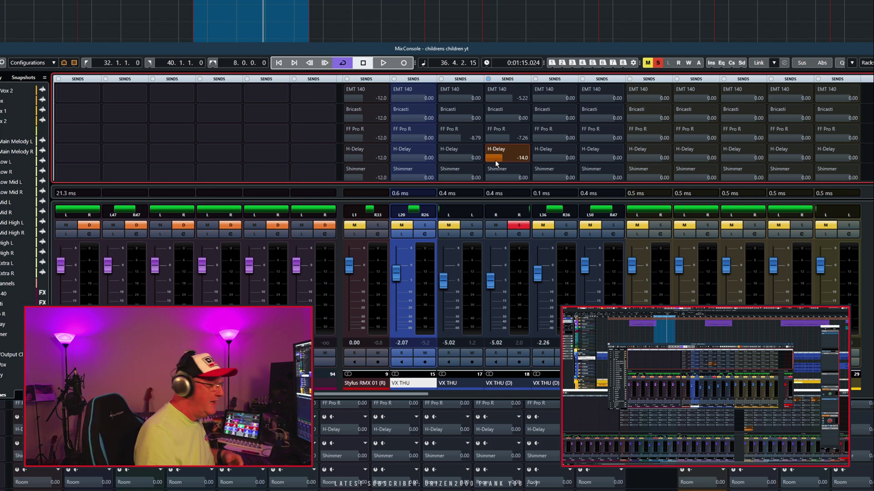
Solo VX THU instead of VX THU (D) and turn on its H-Delay send.
key("space")
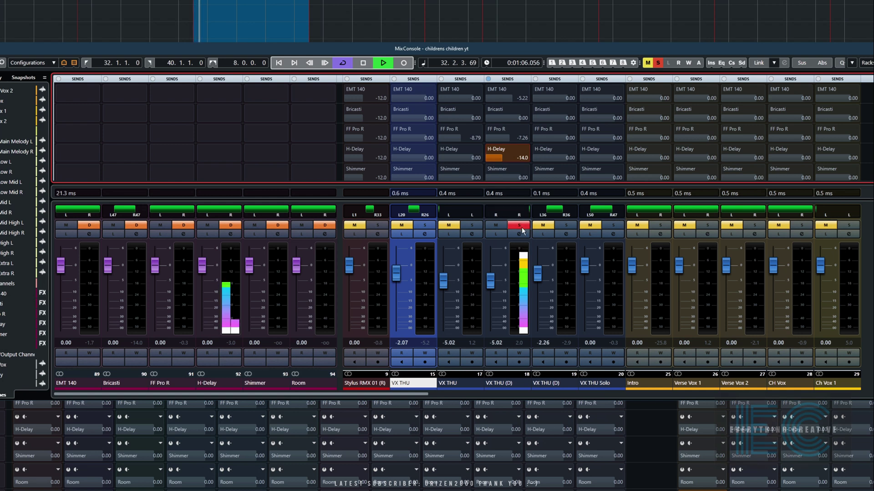
left_click(471, 226, "ctrl")
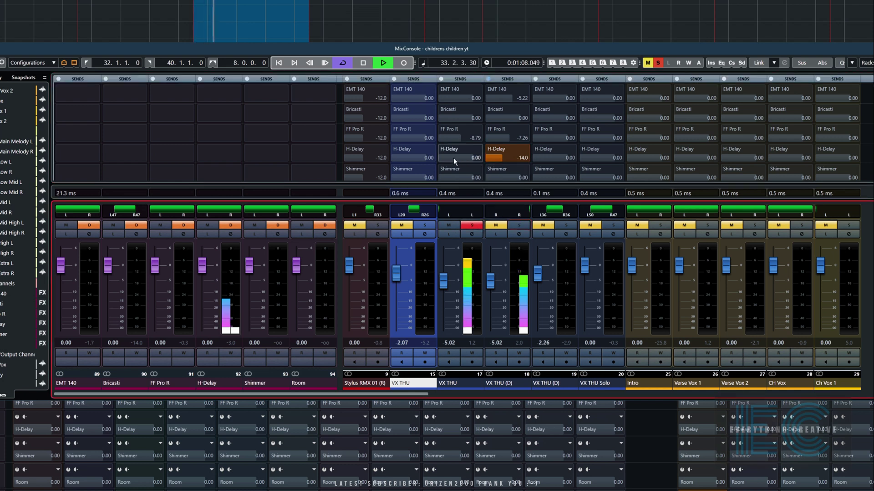
left_click(441, 148)
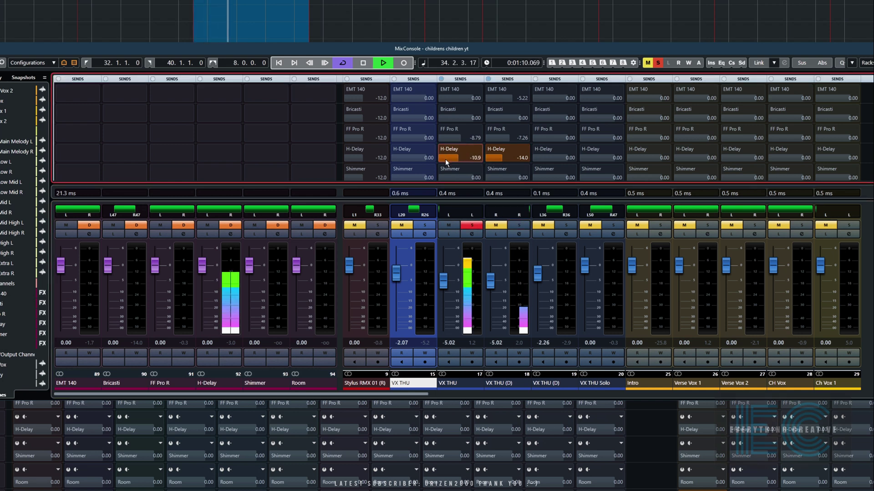
left_click(469, 226)
left_click(468, 224)
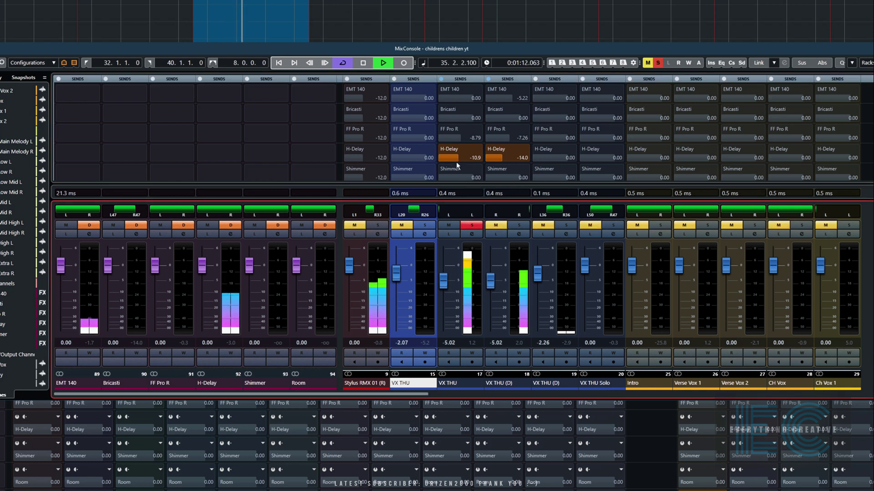
Spread VX THU's FF Pro R send panner to full width in Channel Settings.
left_click(473, 234)
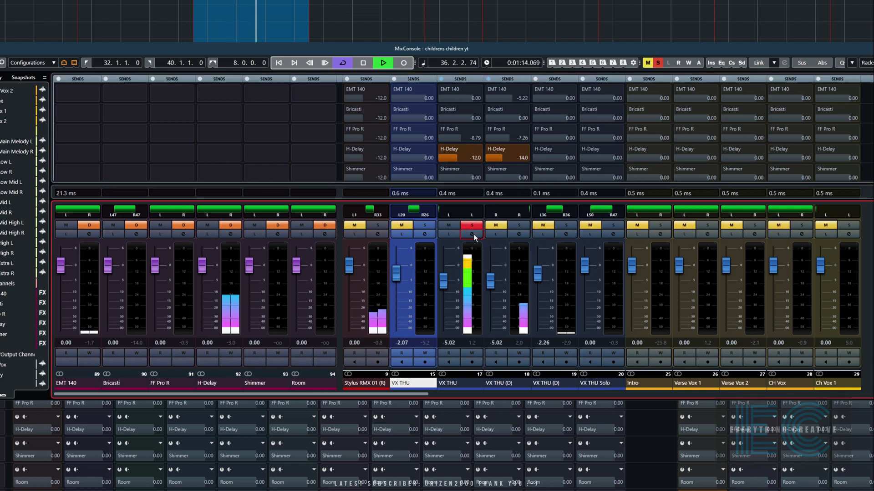
left_click_drag(524, 253, 543, 278)
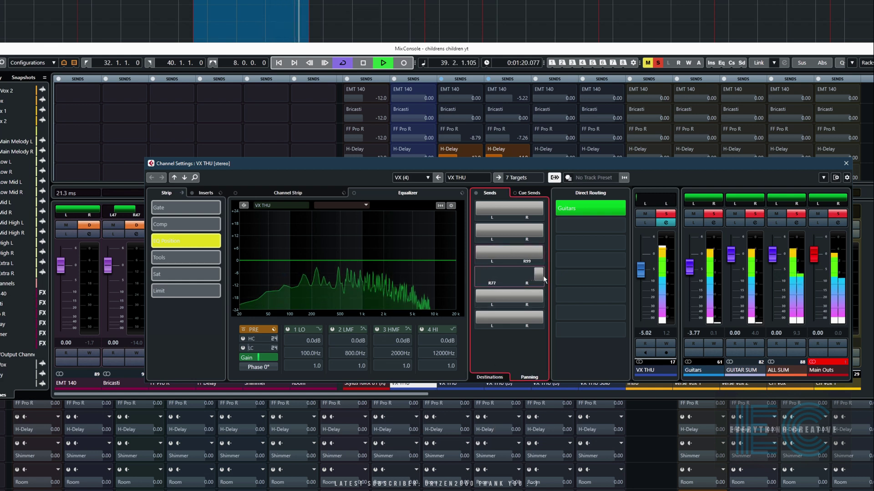
left_click(844, 164)
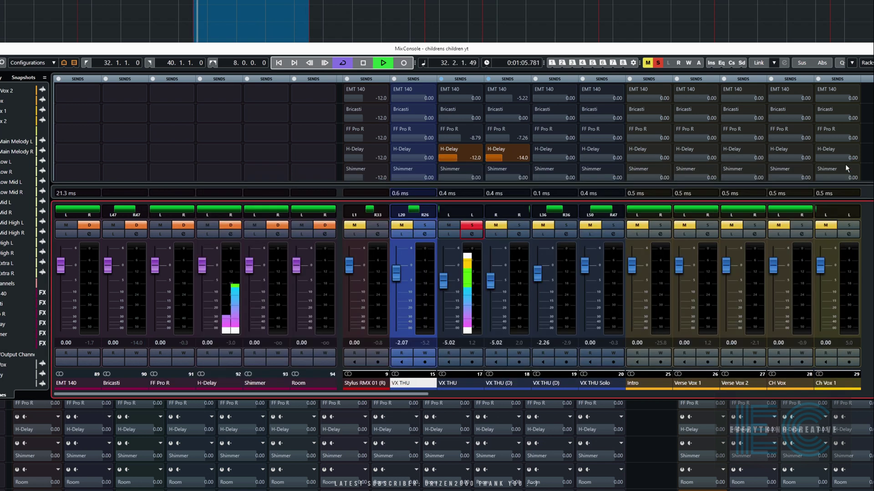
Lower VX THU's H-Delay send to -17.6 and take VX THU out of solo.
left_click_drag(452, 157, 447, 158)
scroll(492, 158, "down", 1)
scroll(492, 157, "down", 2)
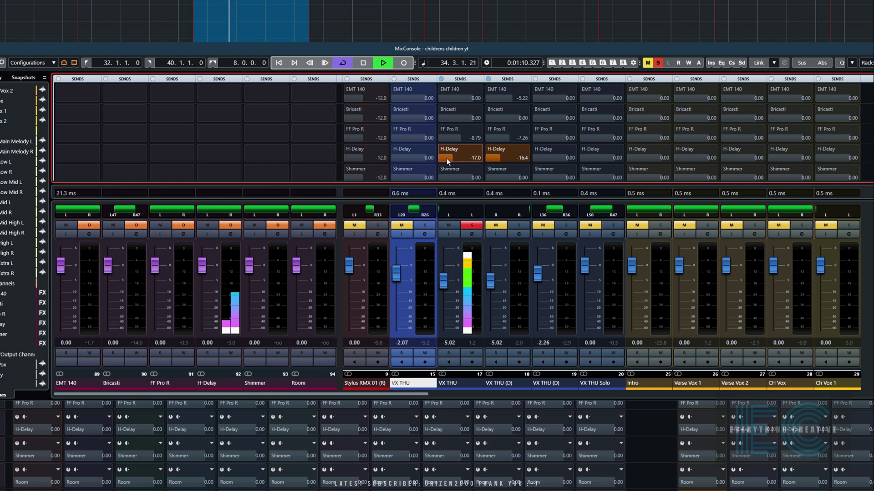
left_click(469, 225)
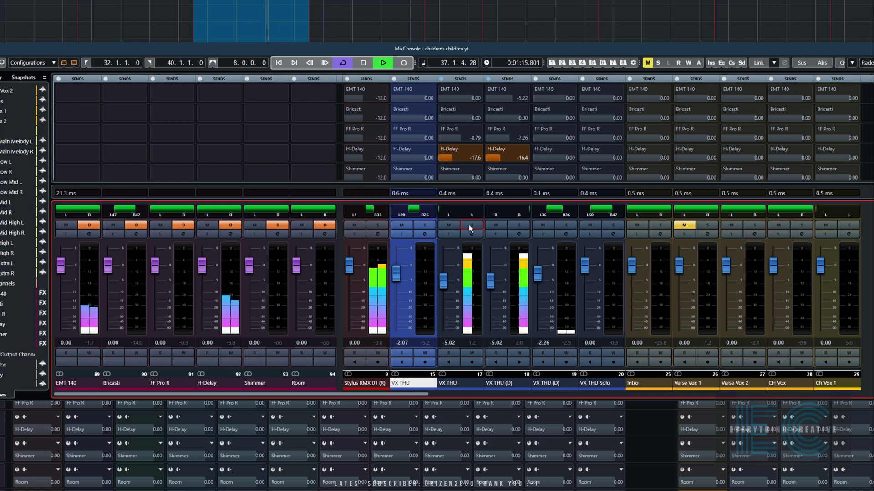
Activate FF Pro R sends on VX THU at -14.6 and VX THU (D) at -13.7.
left_click(460, 138)
left_click_drag(459, 139, 446, 138)
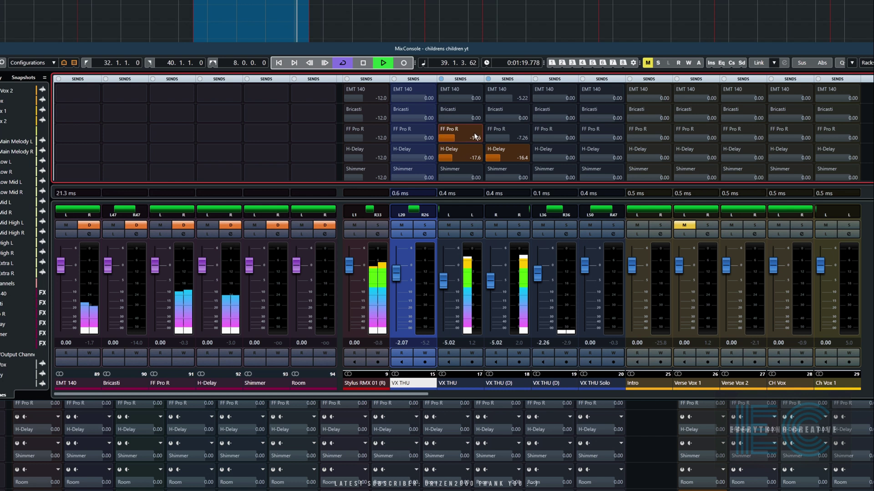
left_click(494, 132)
left_click_drag(507, 137, 490, 137)
Narrow the send panning of VX THU and VX THU (D) in their Channel Settings.
left_click(473, 234)
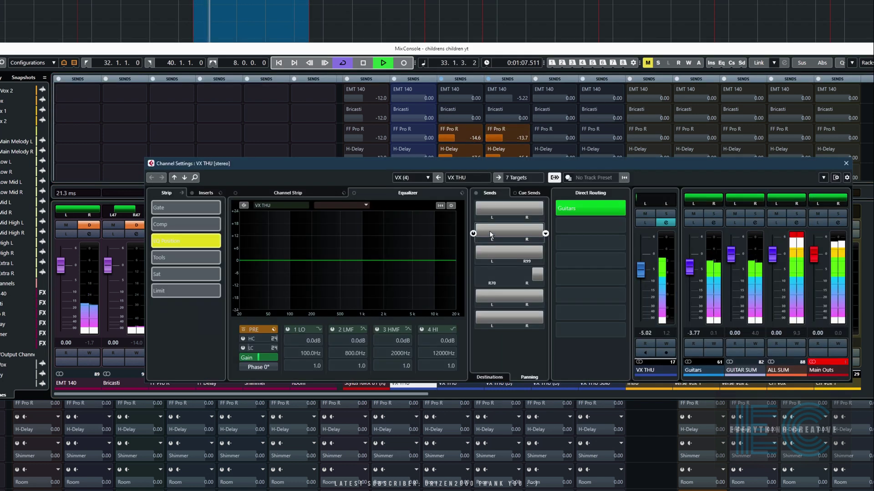
left_click_drag(486, 250, 537, 216)
left_click(845, 164)
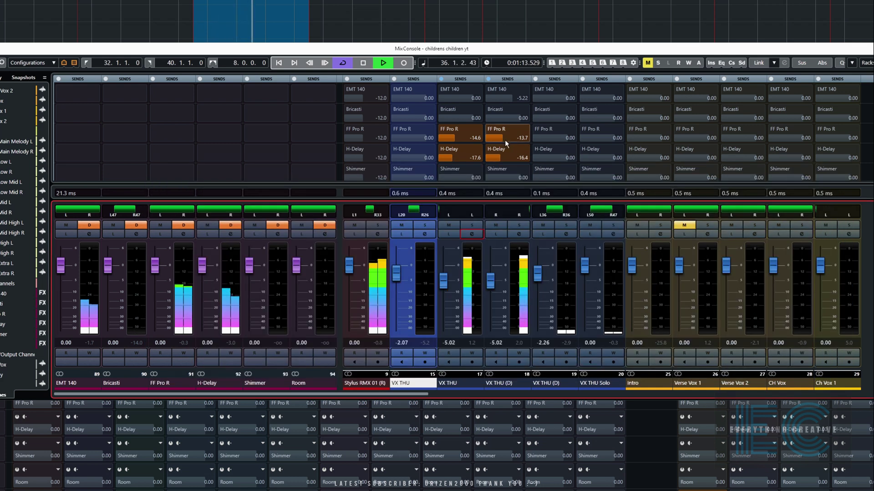
left_click(521, 233)
left_click_drag(528, 251, 495, 250)
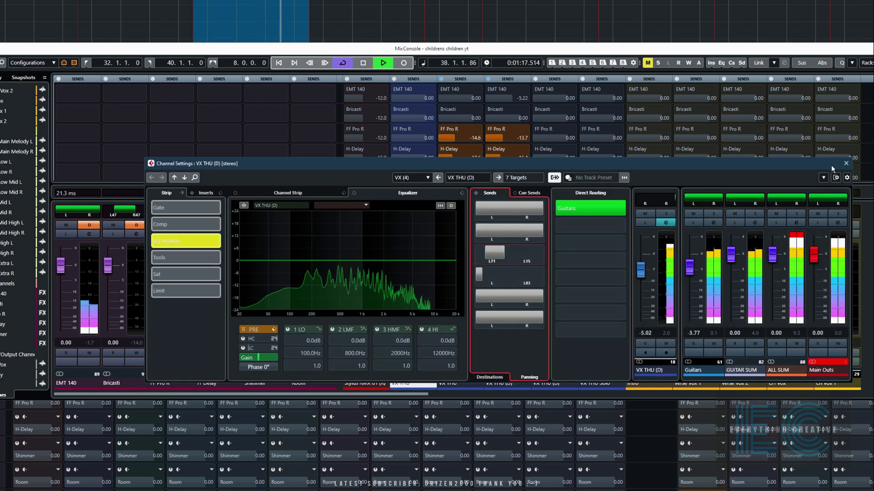
left_click(845, 164)
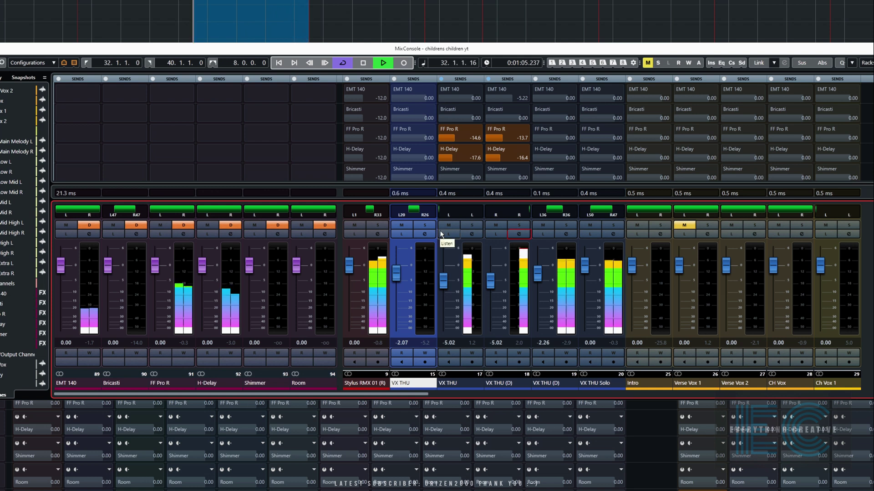
Stop playback and open MixConsole 2 with Alt+F3.
key("space")
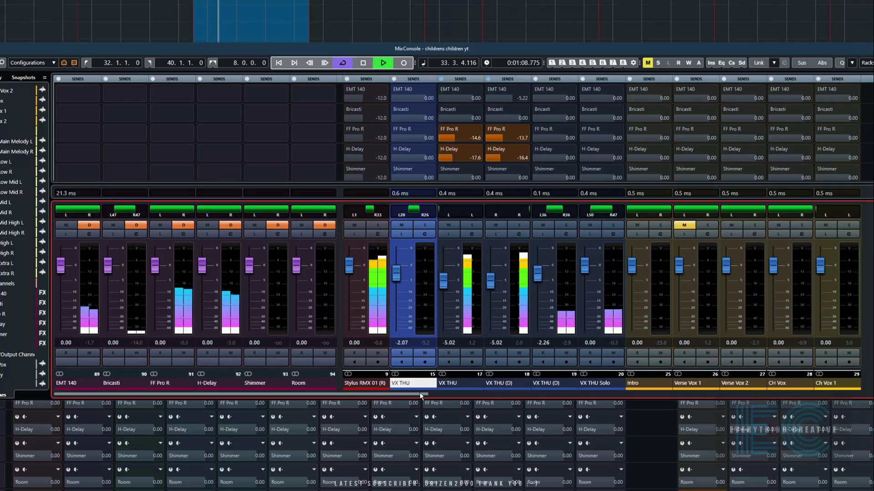
key("alt+F3")
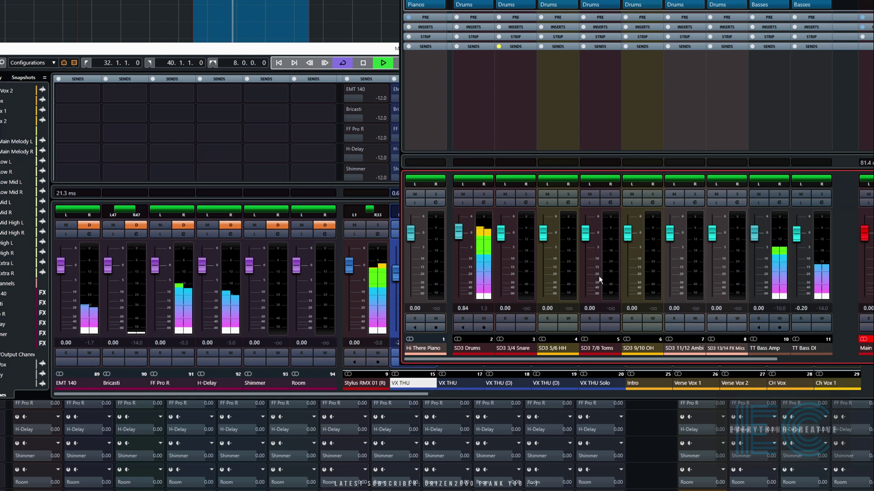
Solo SD3 Drums, activate its FF Pro R send at 0.41, and open its Channel Settings.
left_click(483, 194)
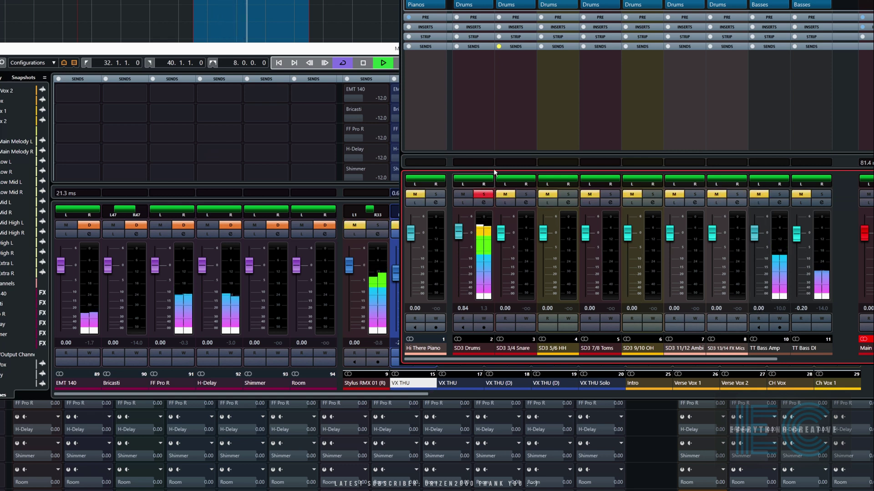
left_click_drag(527, 0, 533, 48)
left_click(485, 139)
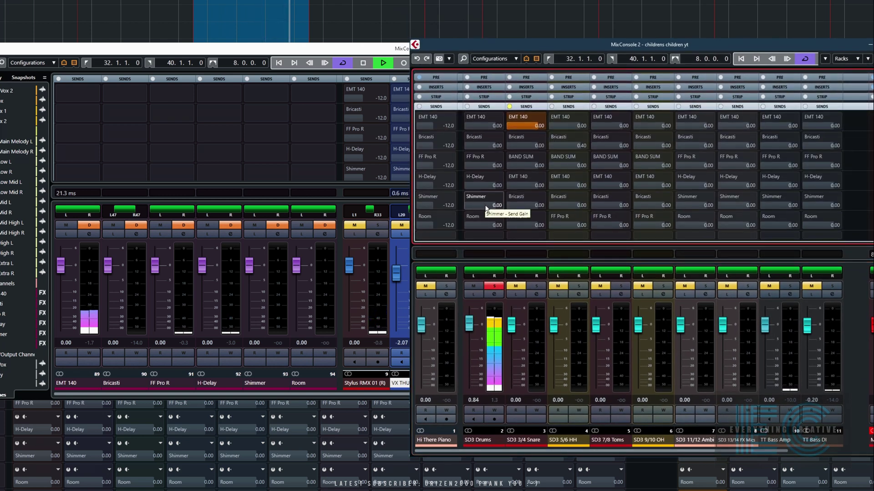
left_click(532, 282)
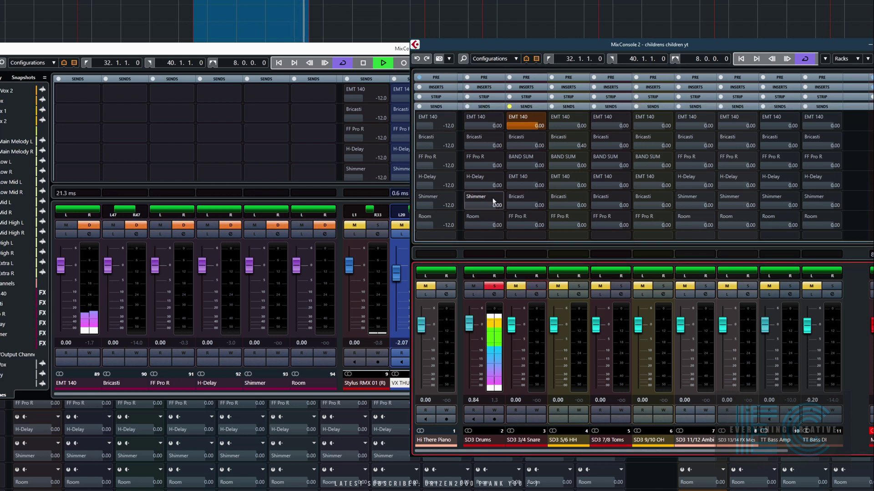
left_click(468, 159)
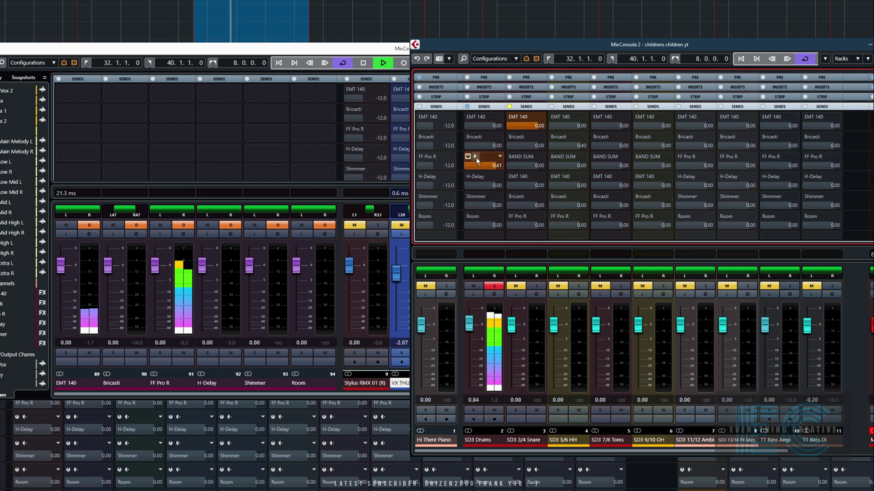
left_click(492, 294)
left_click(494, 295)
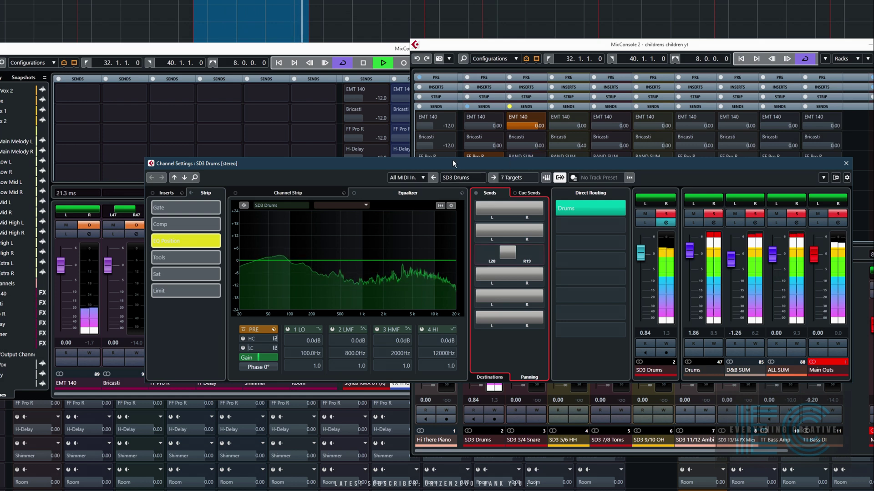
Pan SD3 Drums' reverb send right and cut FF Pro R's EQ band 1 by -19.9 dB at 129.3 Hz.
left_click_drag(451, 159, 514, 152)
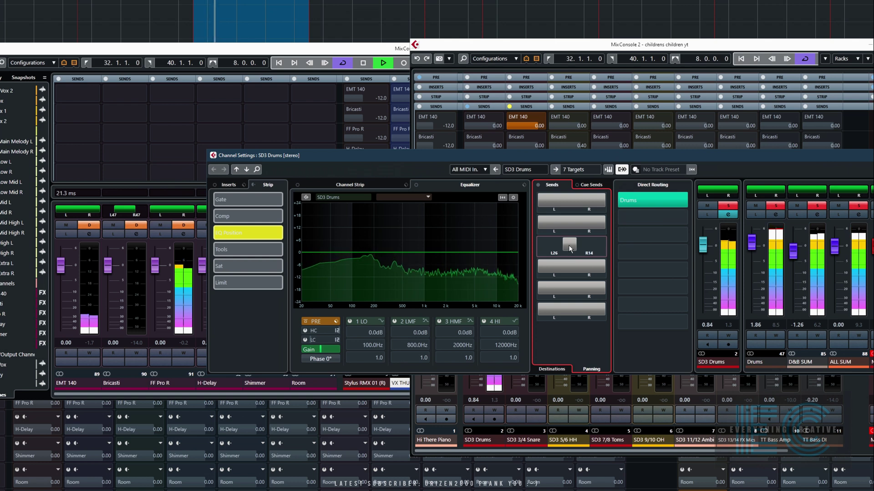
mouse_move(569, 245)
left_mouse_down()
mouse_move(599, 248)
mouse_move(573, 242)
left_mouse_up()
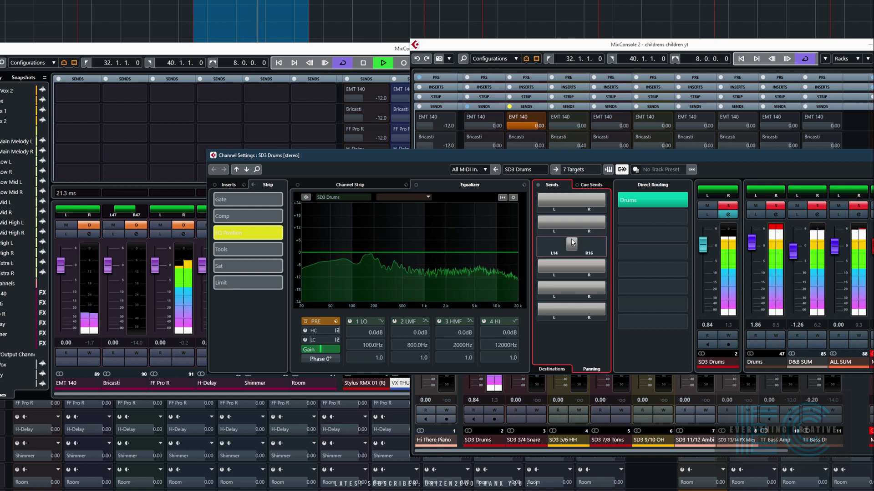
left_click(183, 234)
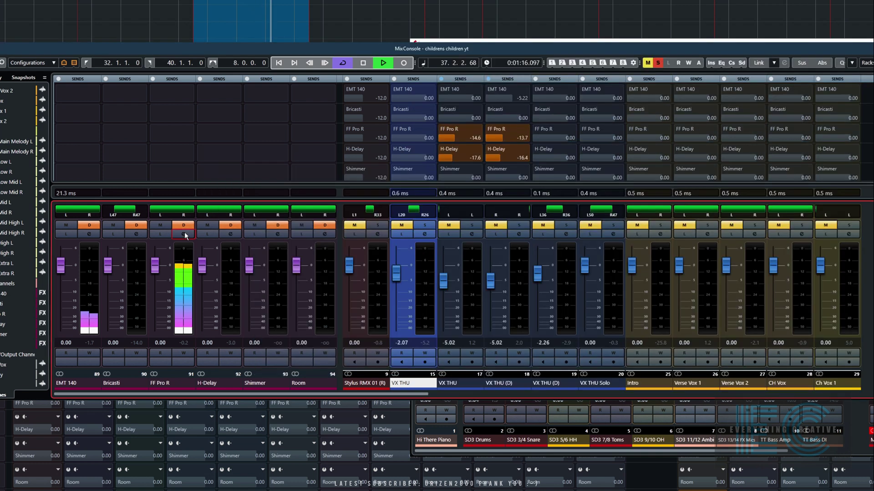
left_click_drag(323, 253, 360, 293)
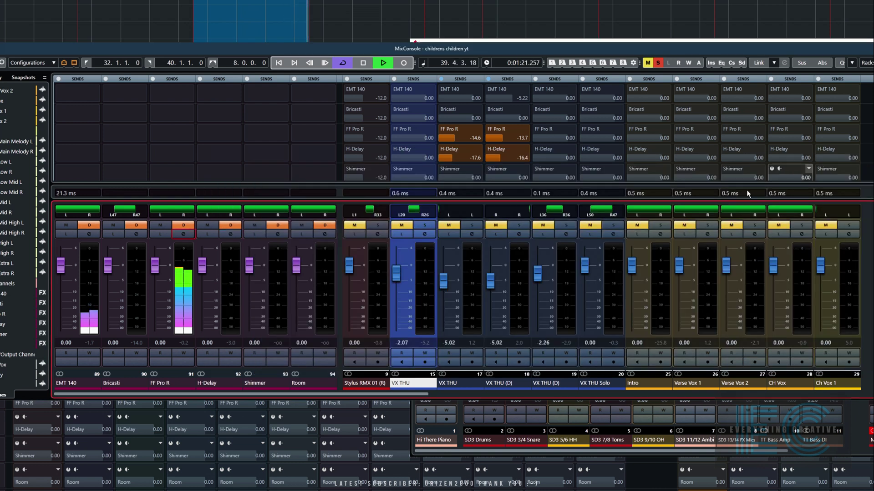
In MixConsole 2, set SD3 Drums' FF Pro R send to -4.79 and switch Cycle off.
left_click(866, 156)
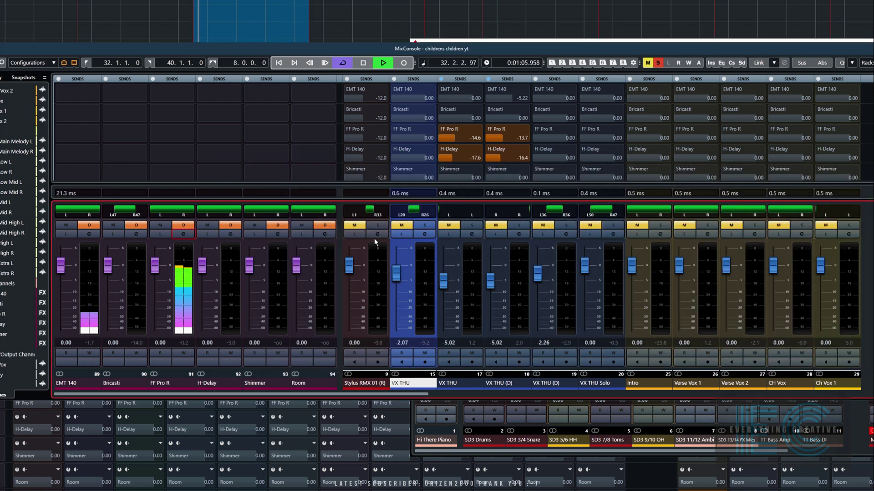
left_click(482, 399)
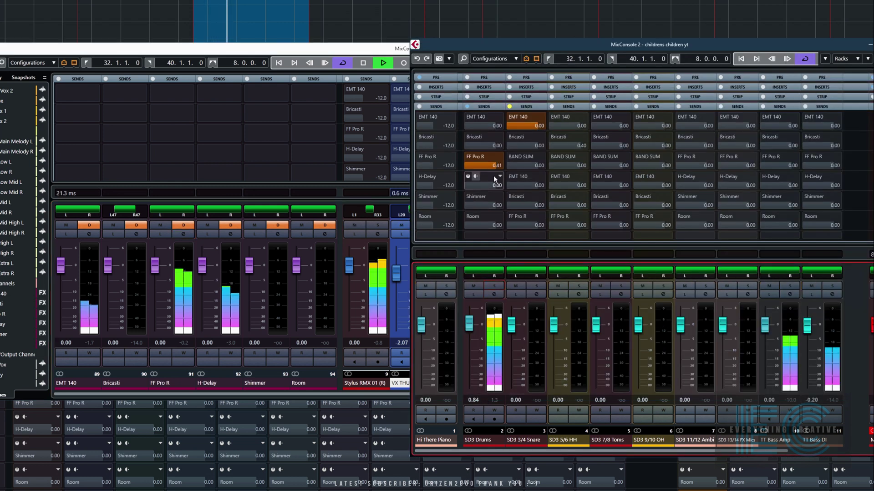
left_click_drag(491, 170, 477, 166)
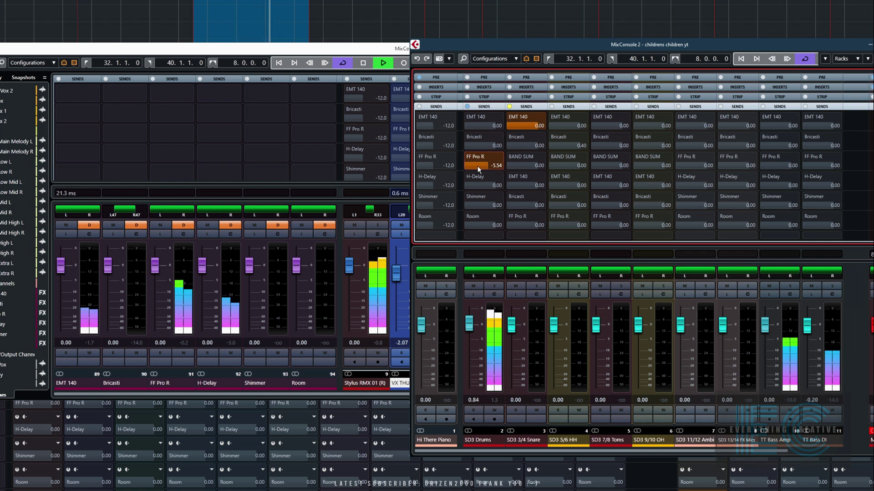
key("KP_Divide")
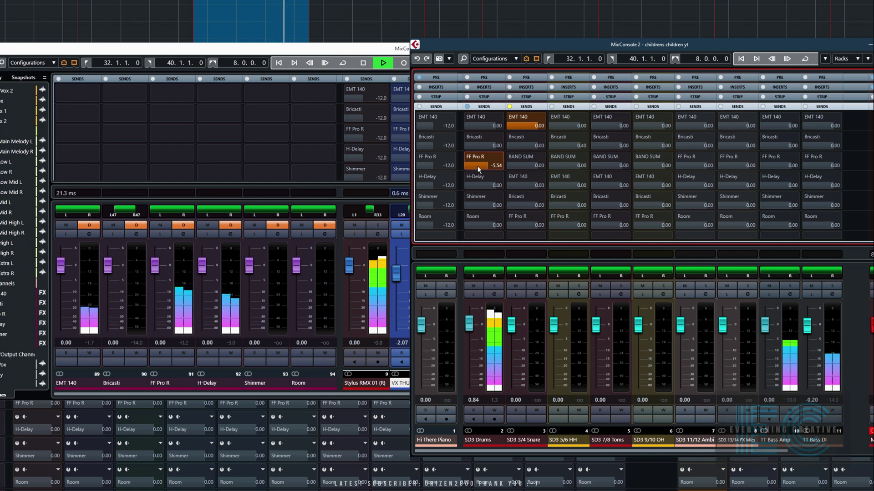
left_click_drag(476, 166, 490, 166)
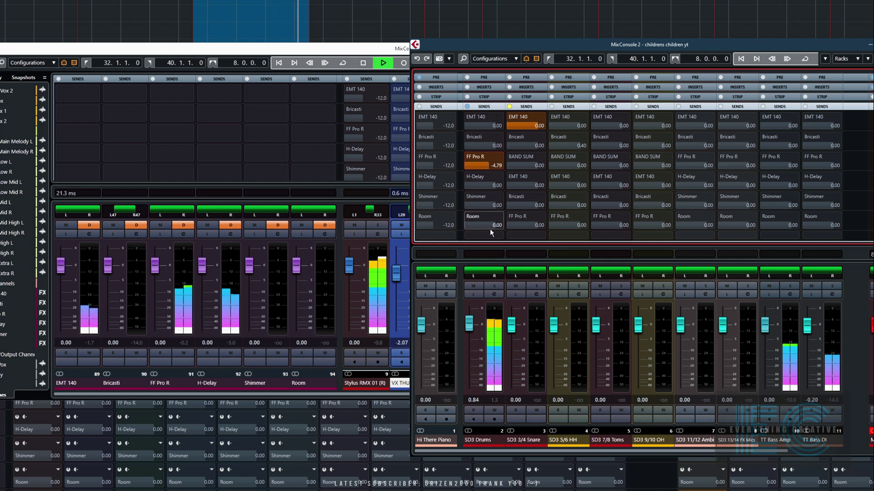